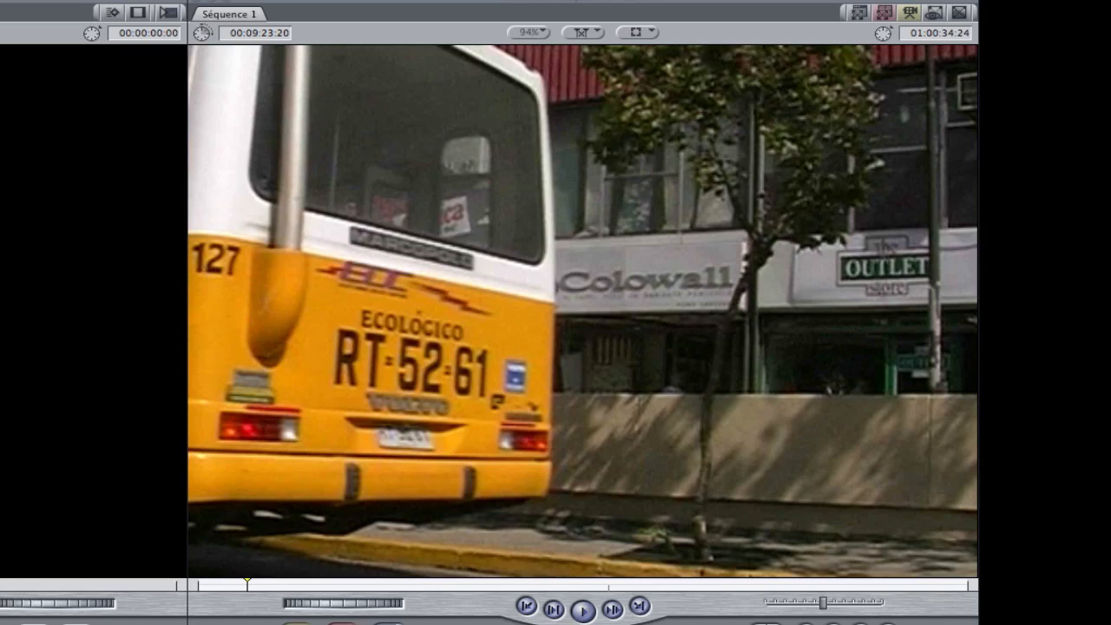
Step: Review the yellow bus clip and slow its playback speed on track V1 to 20%
key(Up)
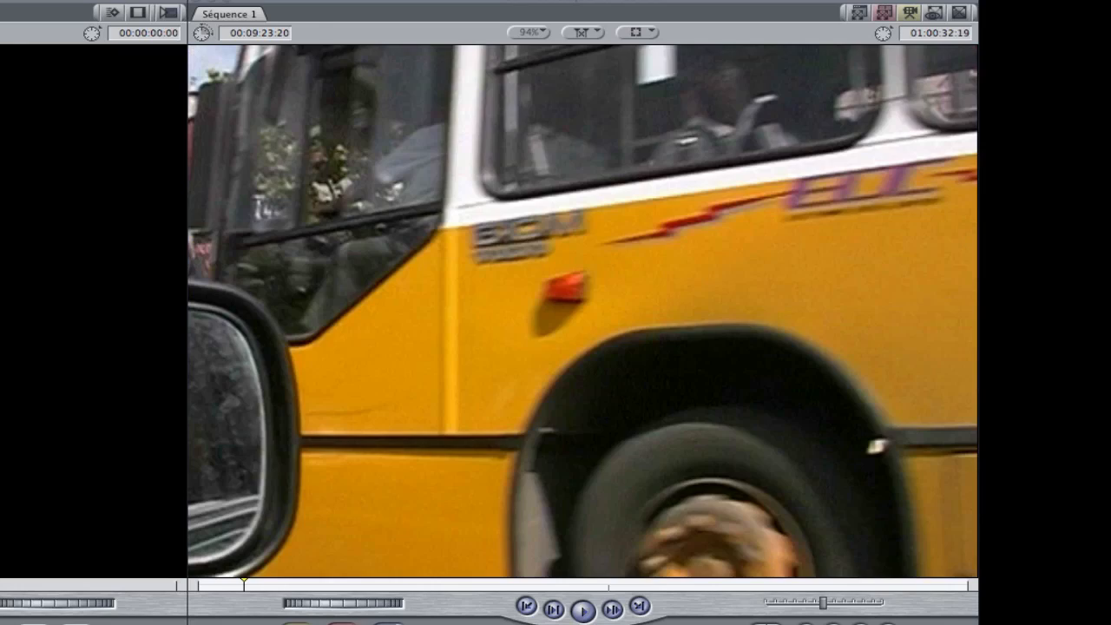
key(space)
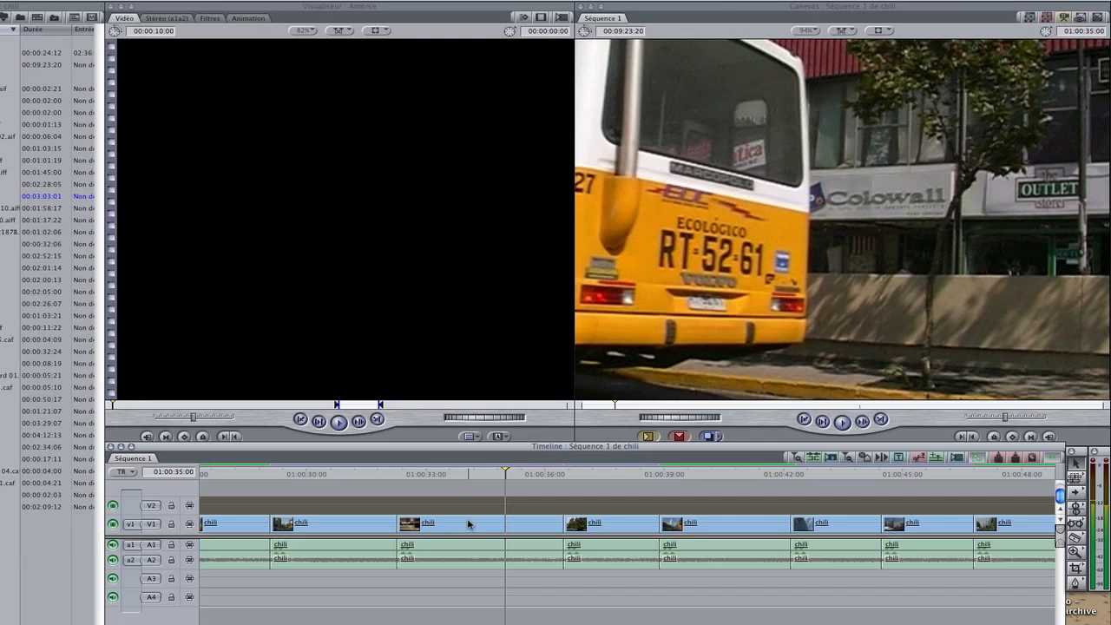
click(468, 524)
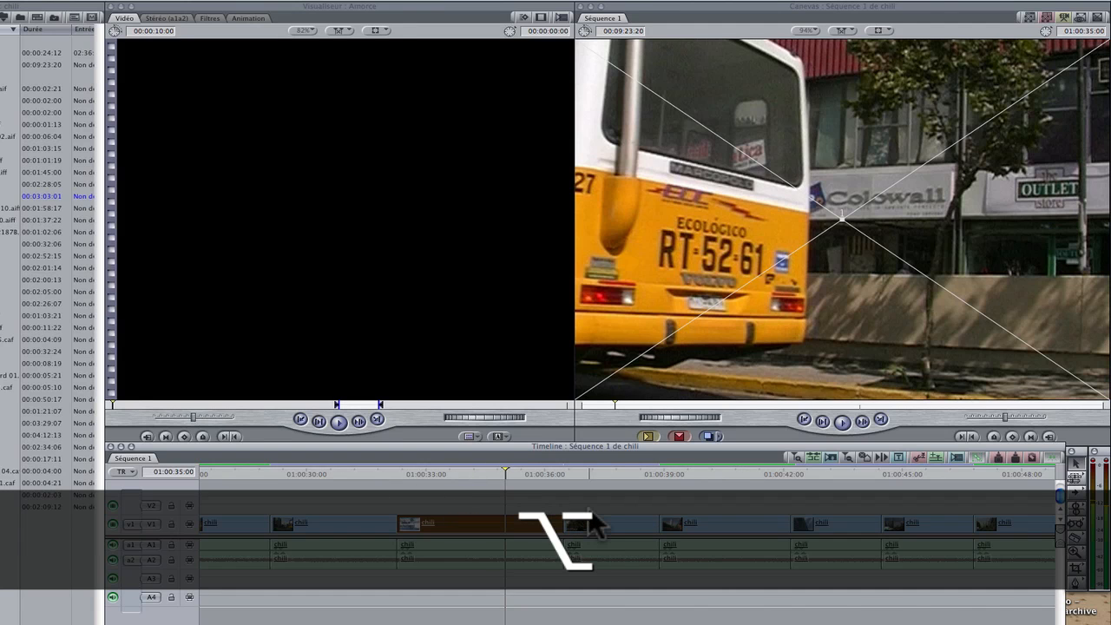
key(super+j)
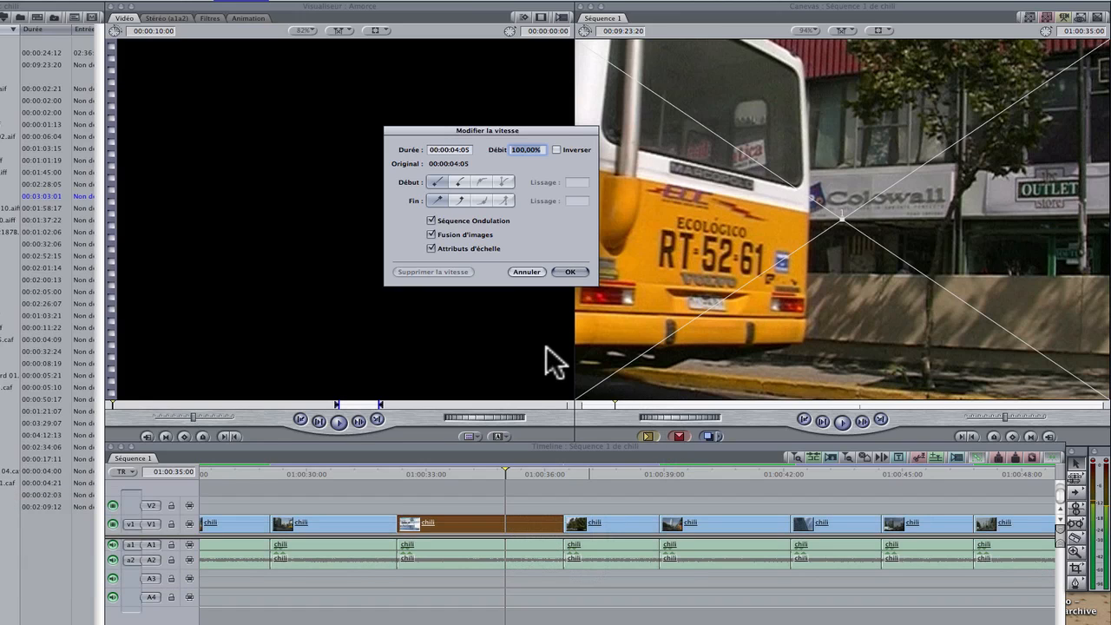
text(20)
key(Return)
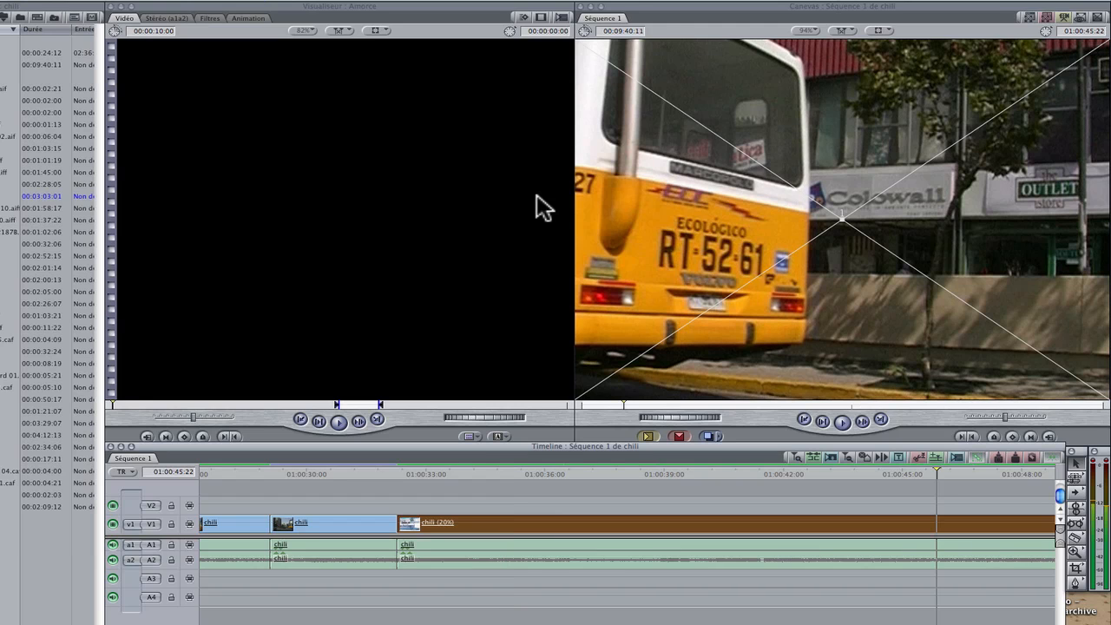
Step: Play and scrub the slowed bus clip from its start to examine the quality of the blended frames
click(403, 473)
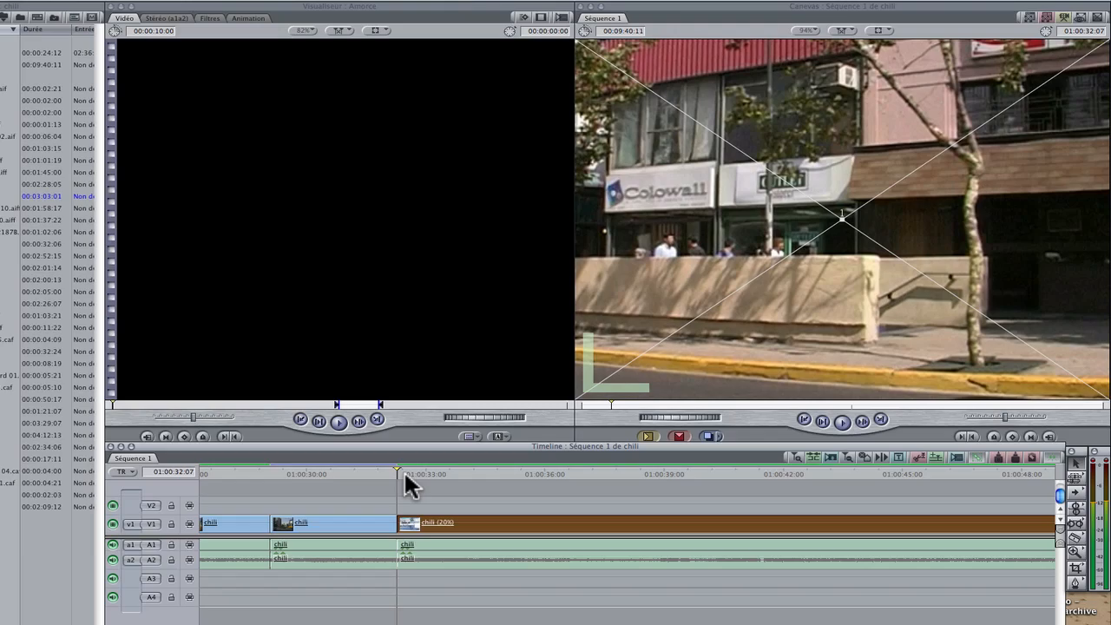
key(space)
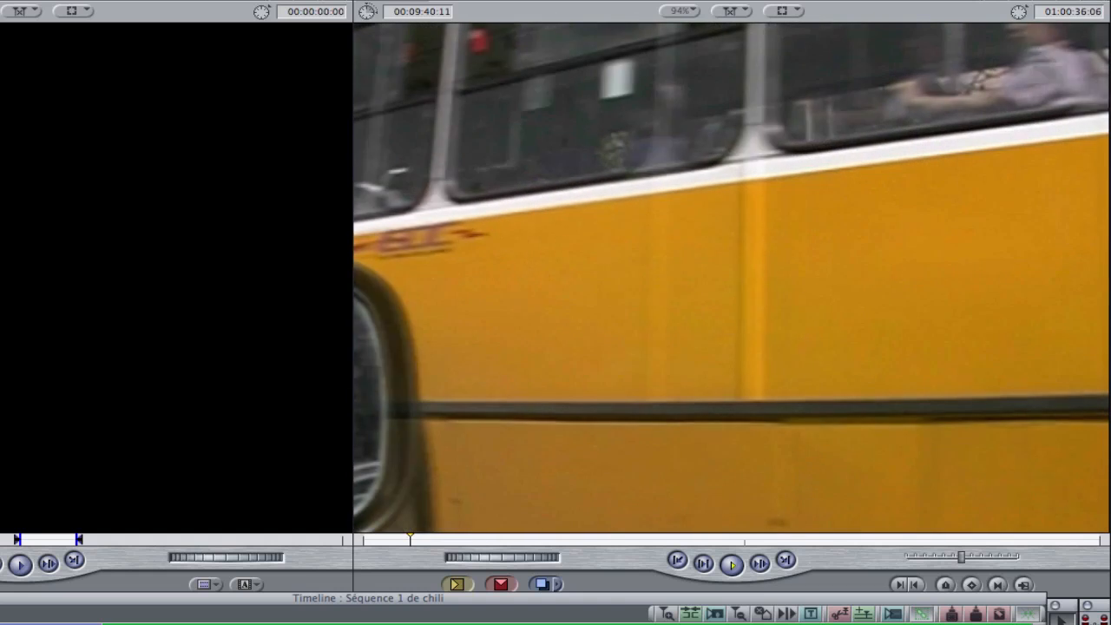
key(space)
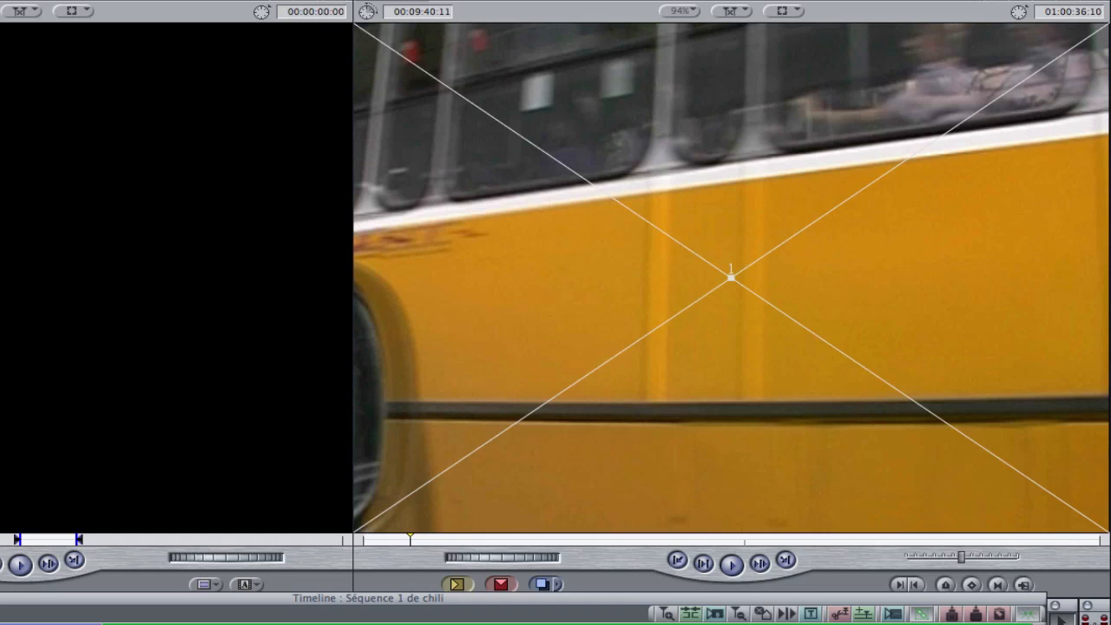
key(space)
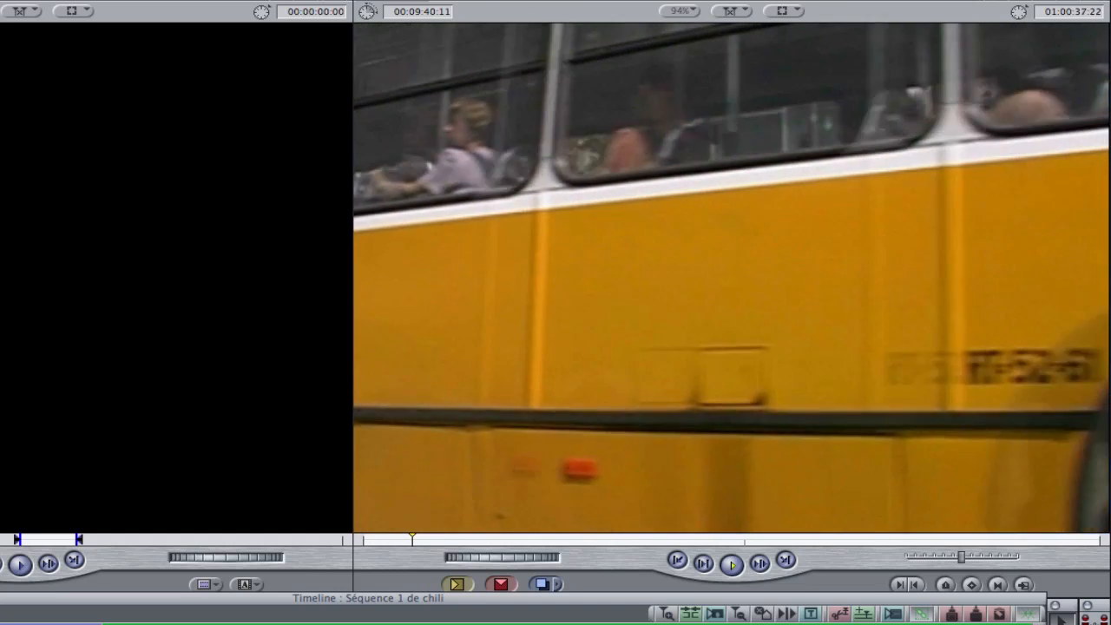
key(space)
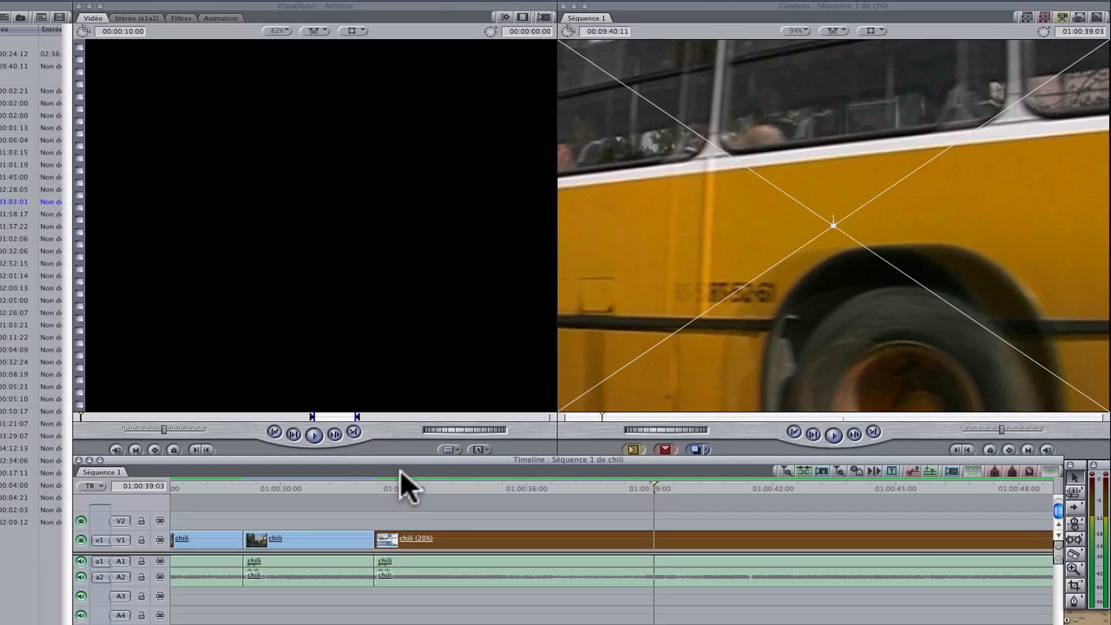
click(384, 481)
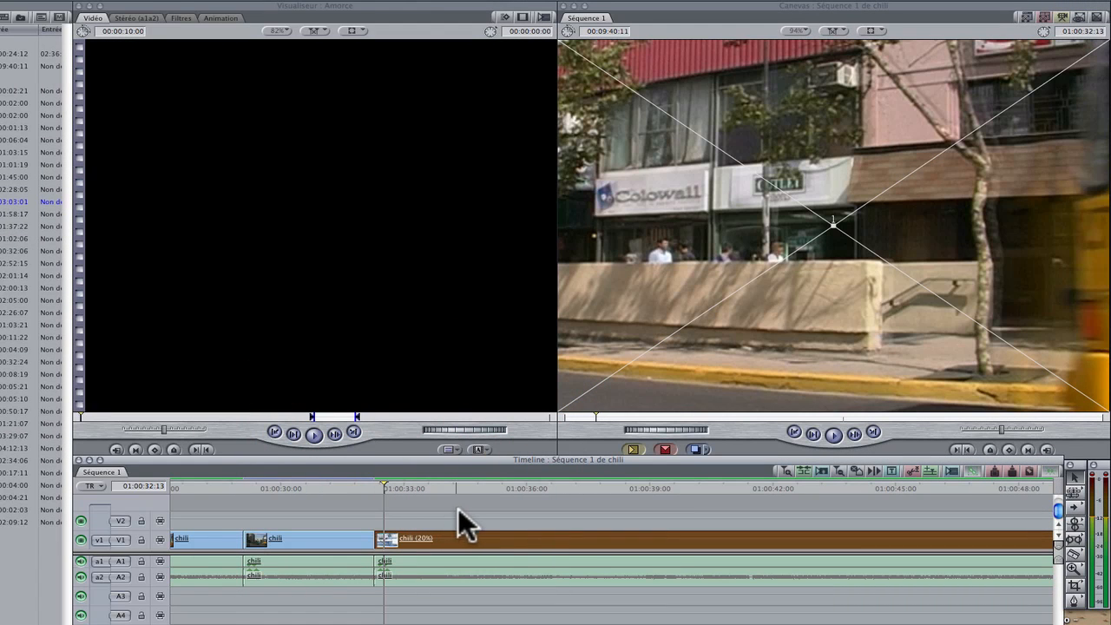
click(525, 489)
drag(528, 489, 495, 498)
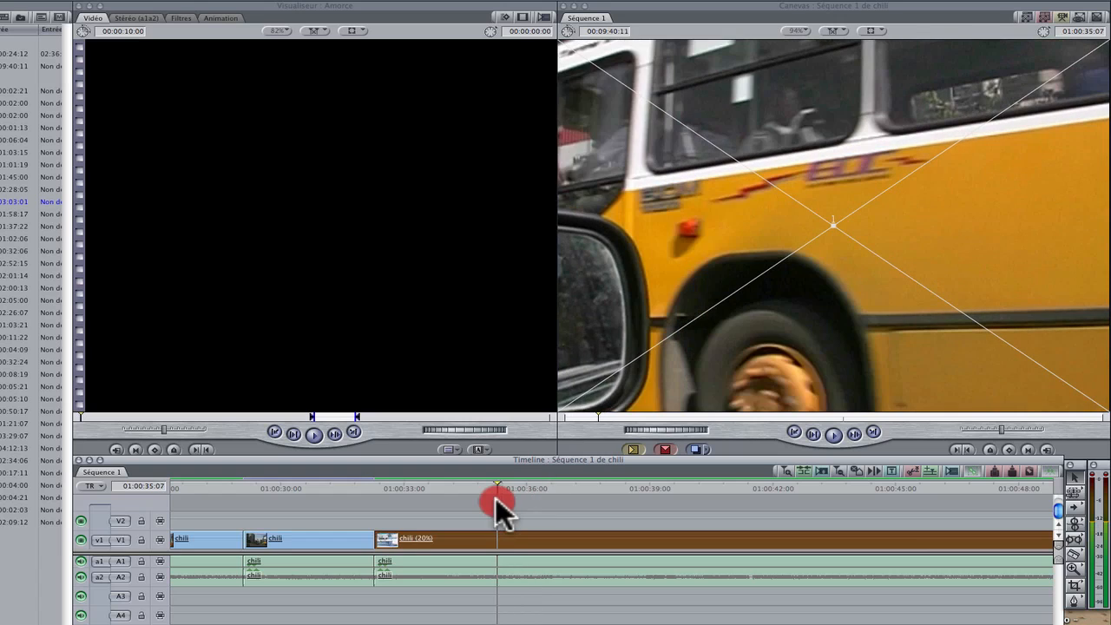
Step: Send the slowed bus clip from the timeline to a new Motion project
click(460, 540)
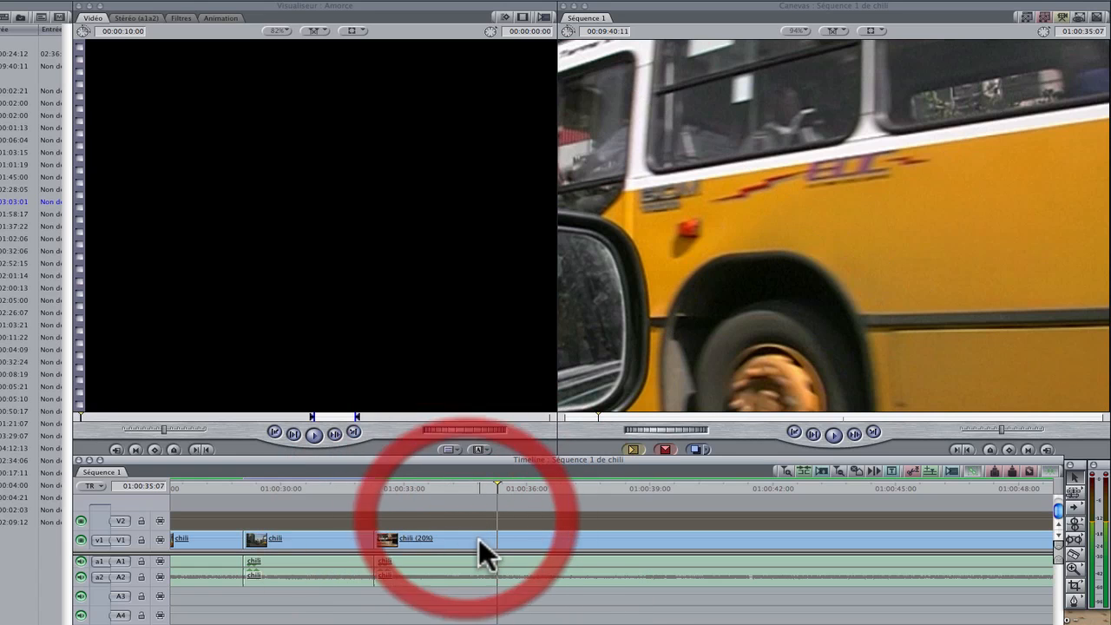
click(479, 543)
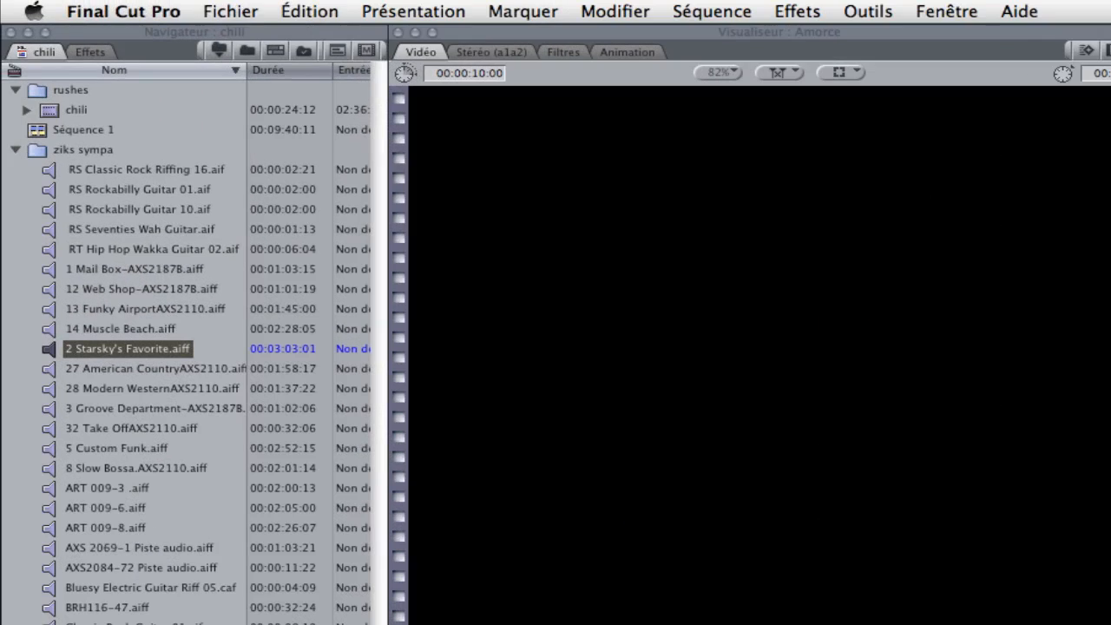
click(230, 13)
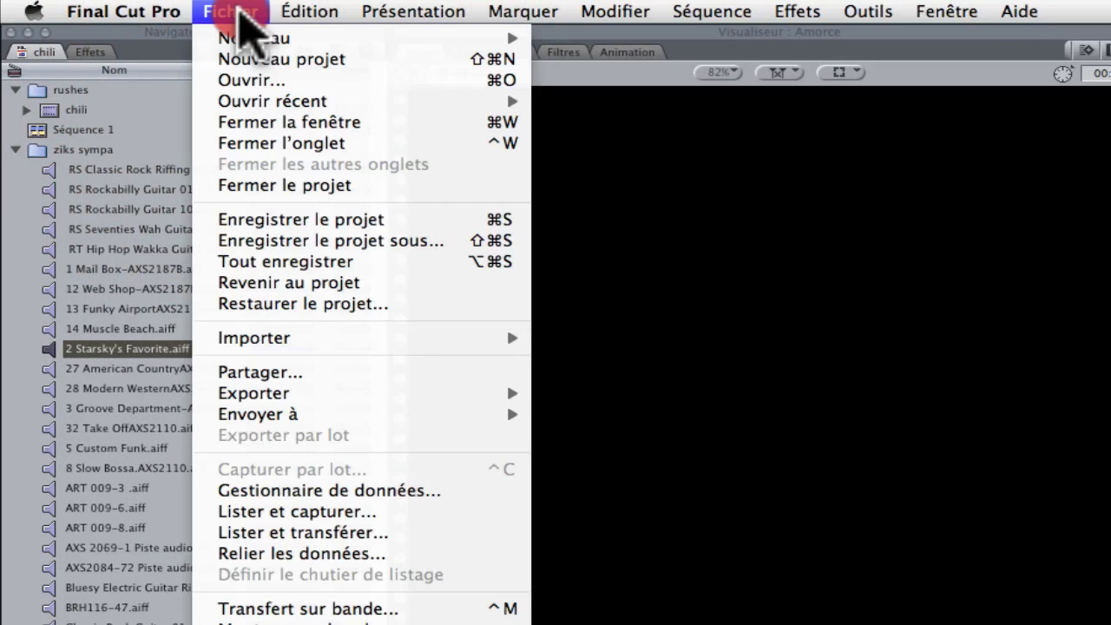
drag(240, 17, 638, 415)
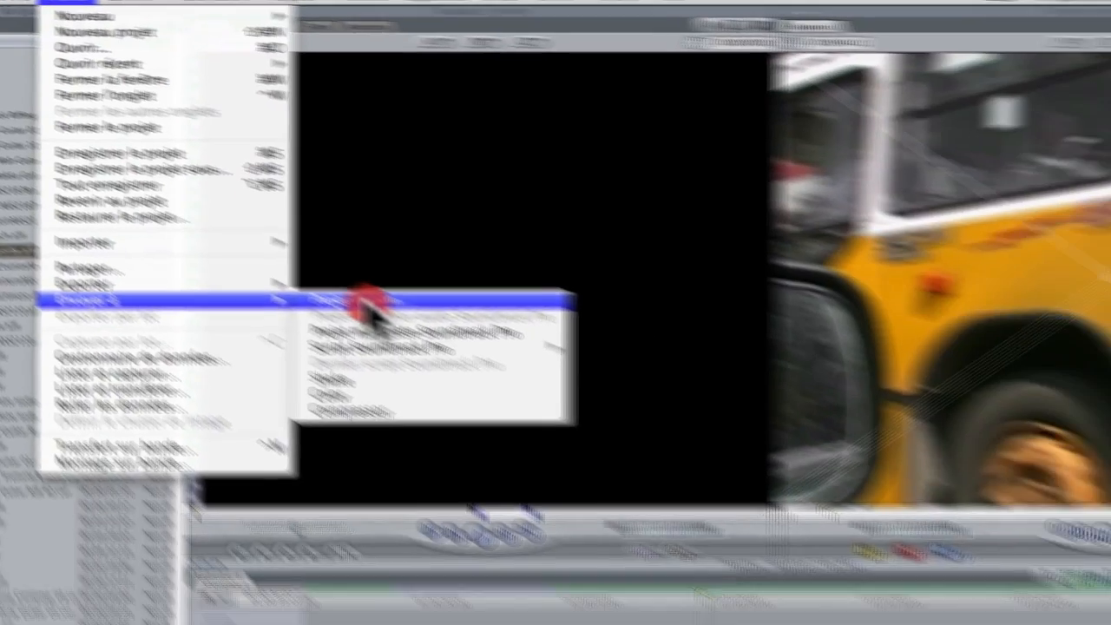
drag(367, 304, 613, 448)
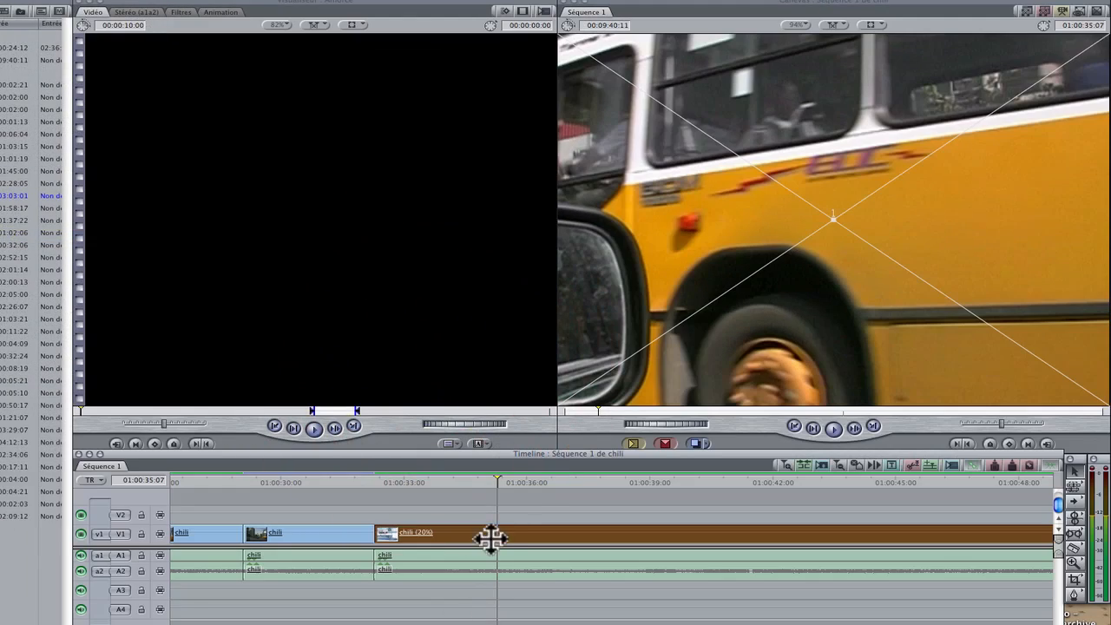
right_click(464, 537)
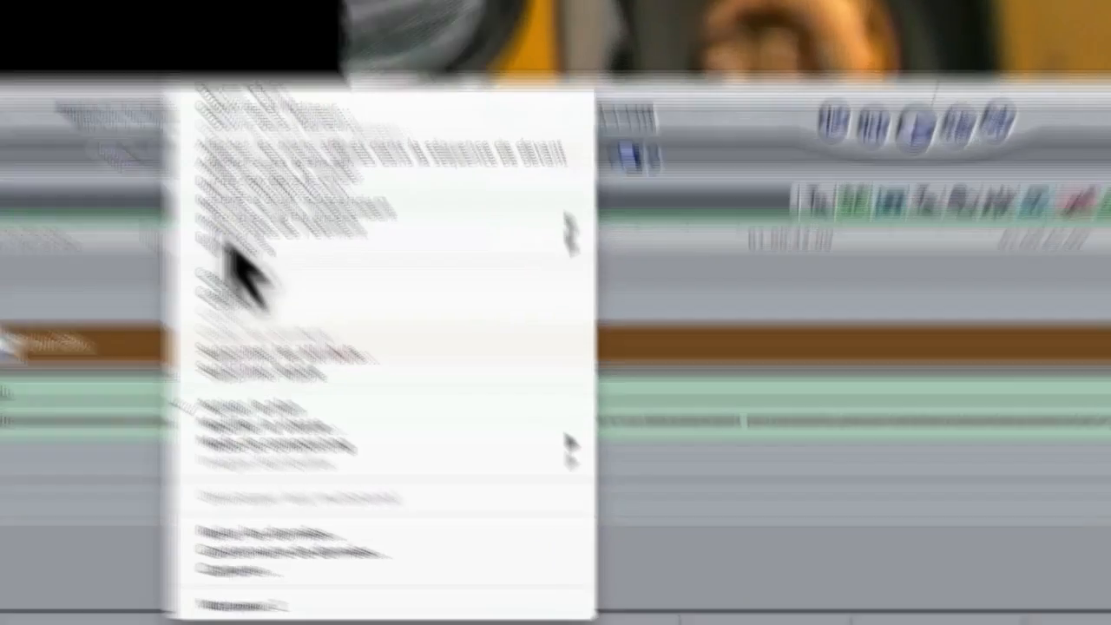
mouse_move(499, 485)
click(710, 485)
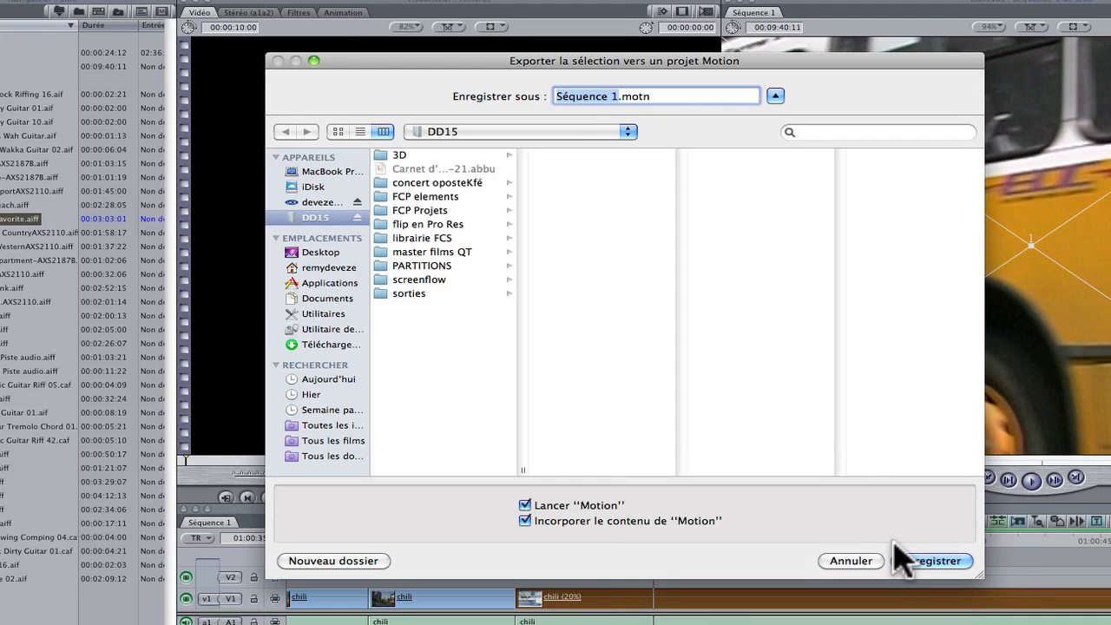
Step: Save the Motion project as "ralenti bus", with launching Motion and embedding the Motion content both enabled
text(ralen)
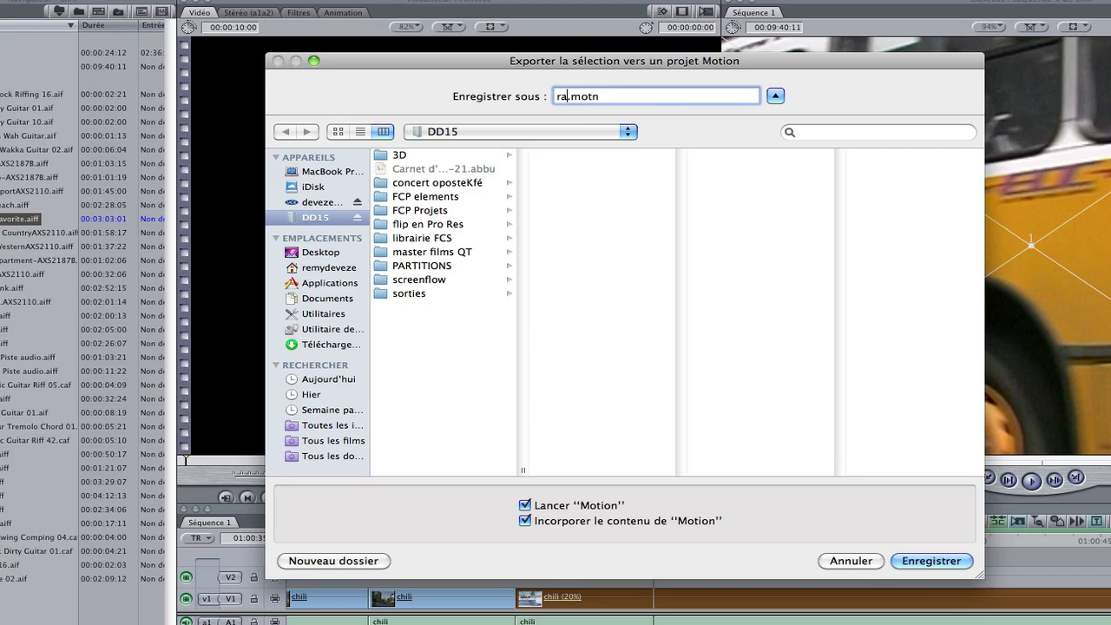
text(ti b)
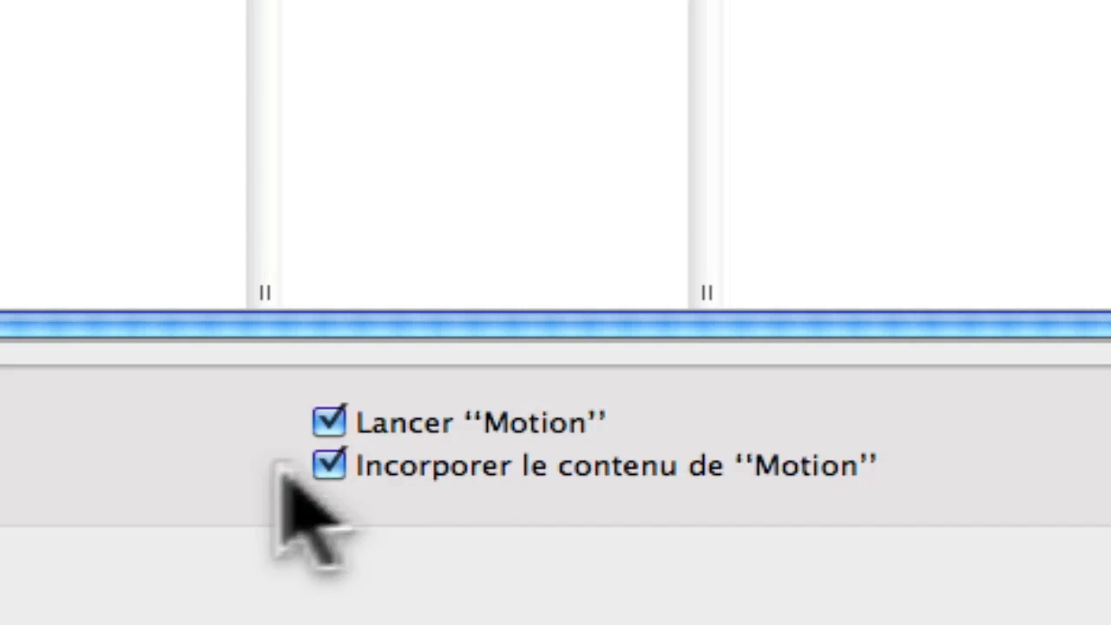
click(325, 470)
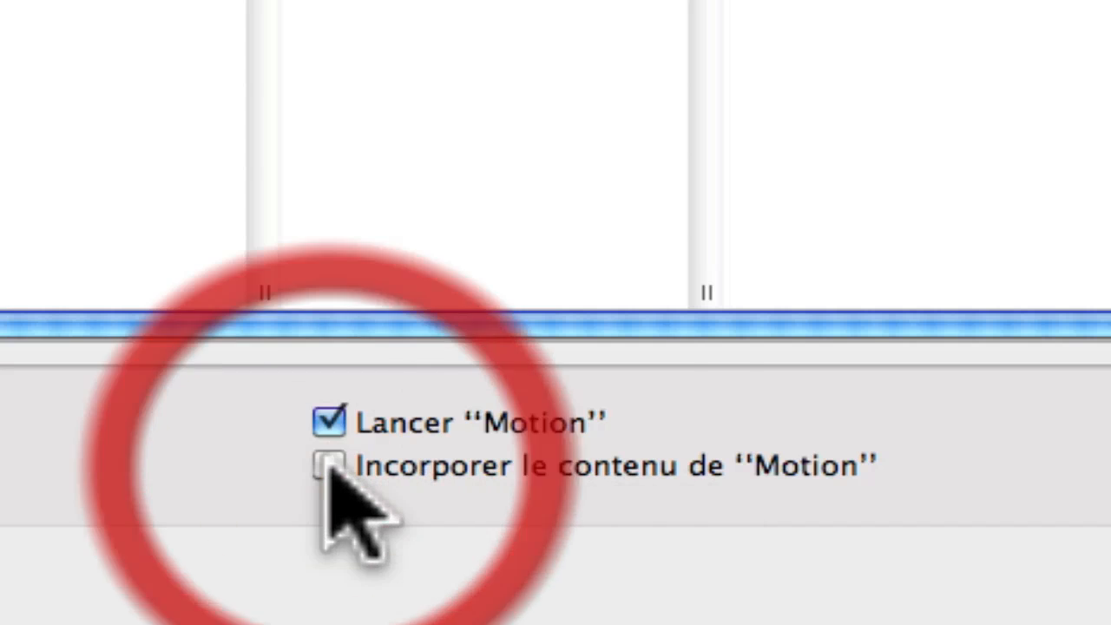
click(327, 469)
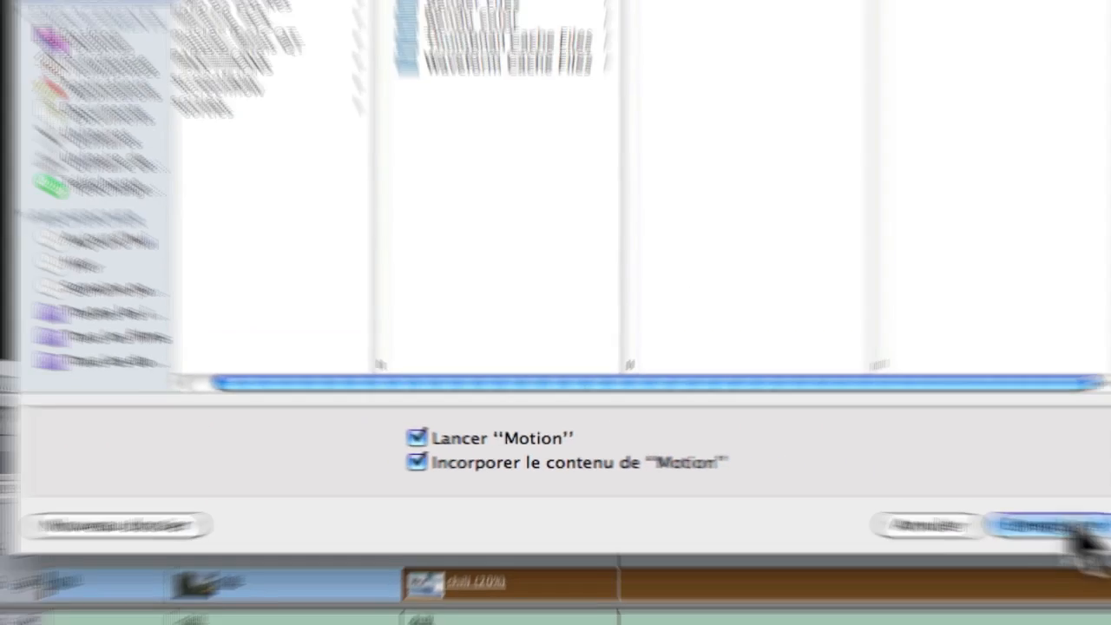
click(1054, 527)
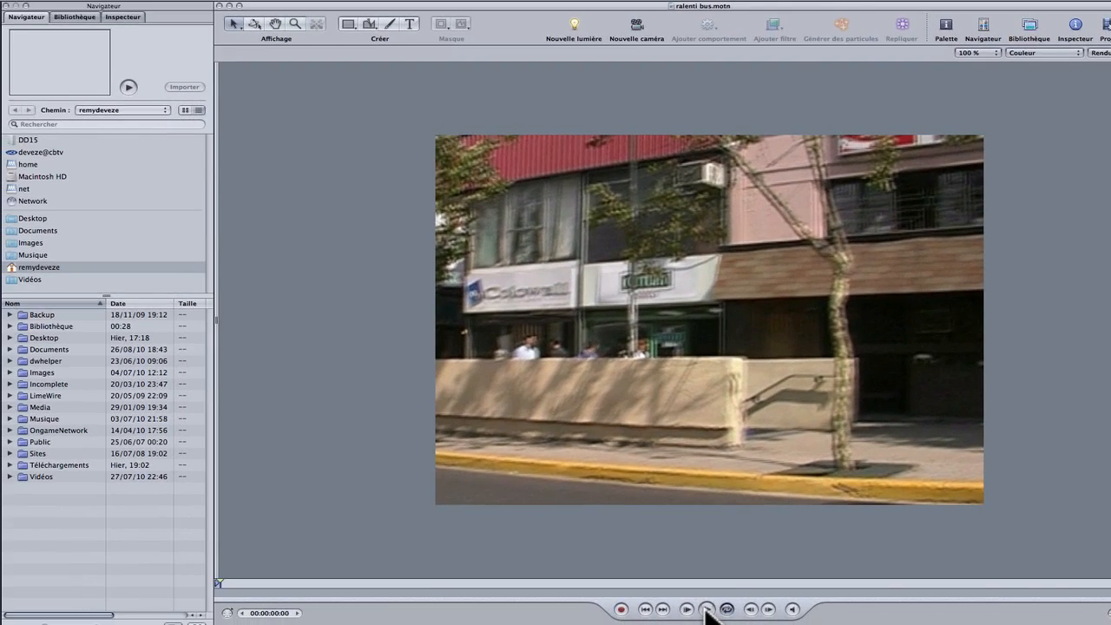
Step: Play the bus clip in Motion to check its slow motion and return the playhead to the start
click(707, 610)
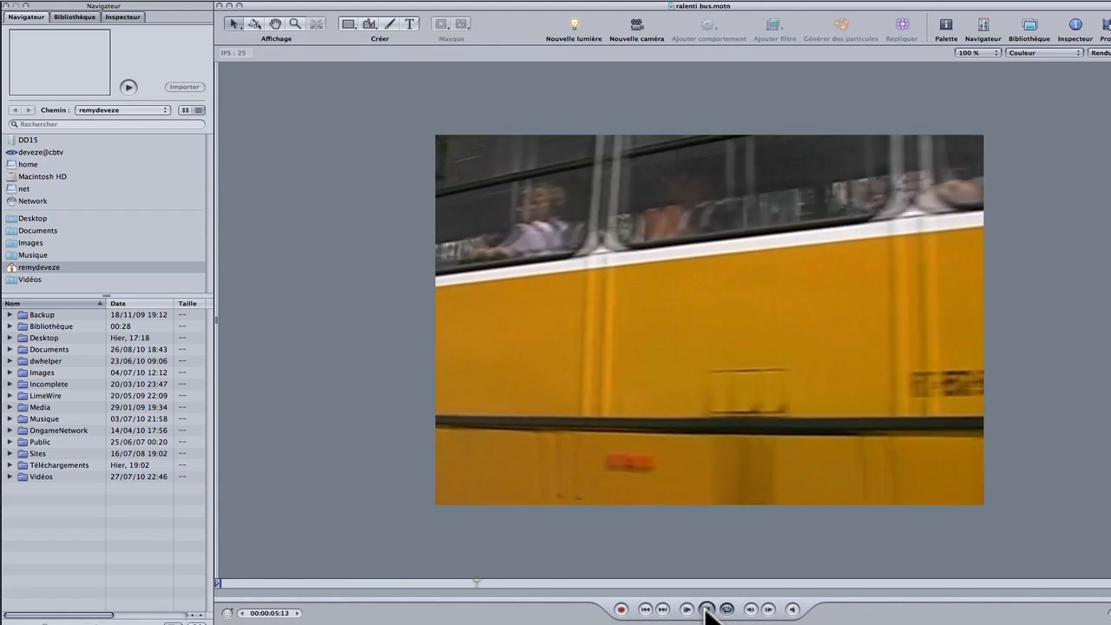
click(707, 609)
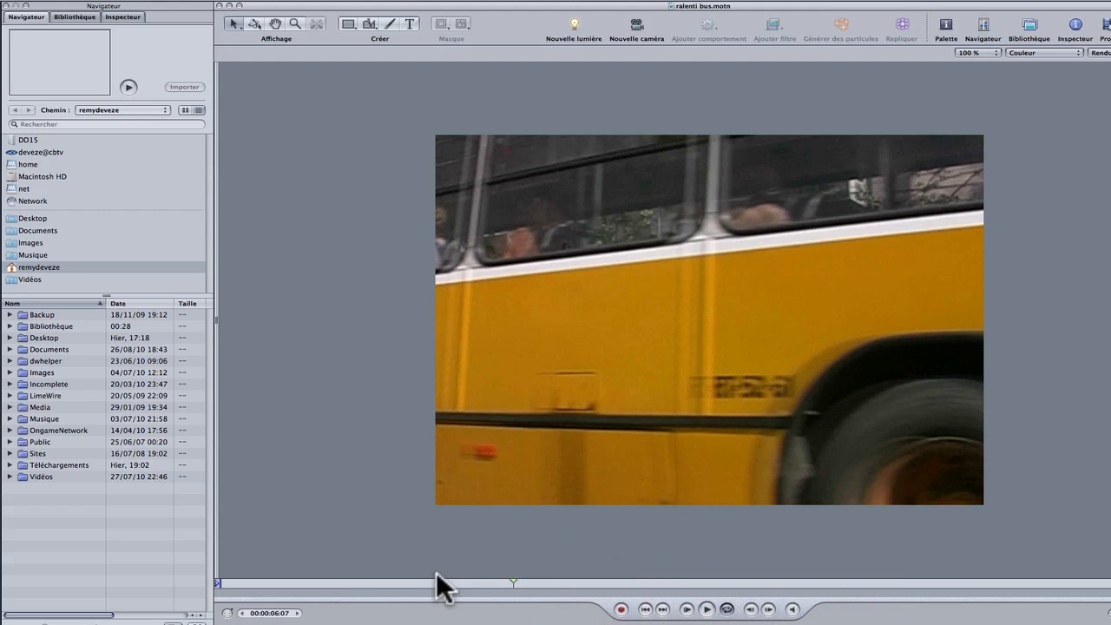
drag(514, 583, 217, 592)
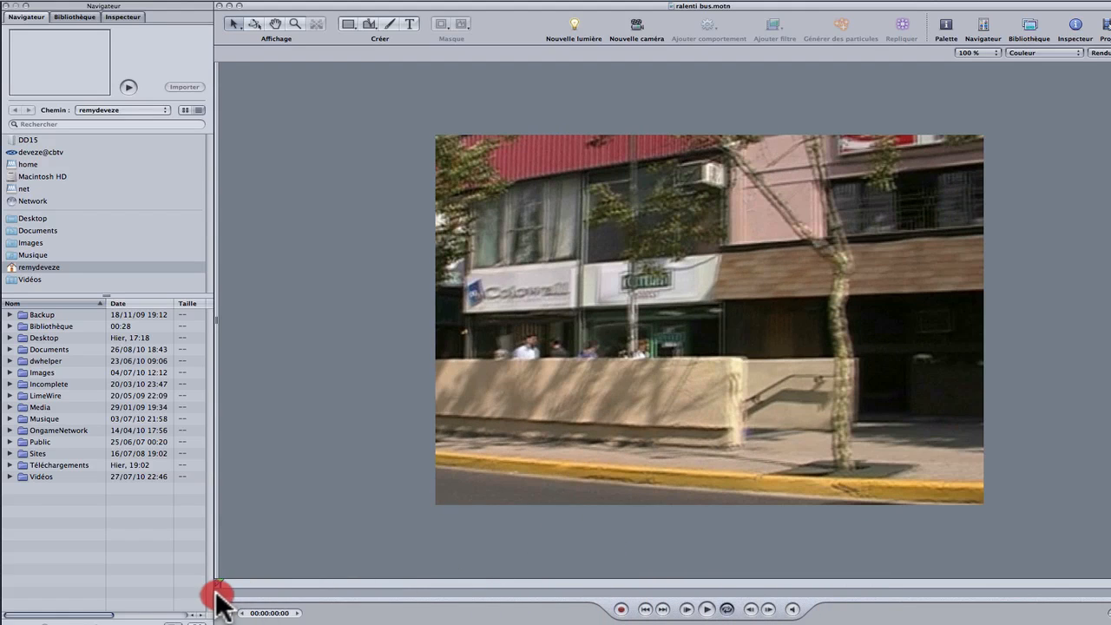
Step: Set the clip's frame blending to Flux optique in its time controls and check the analysis in the background task list
click(119, 18)
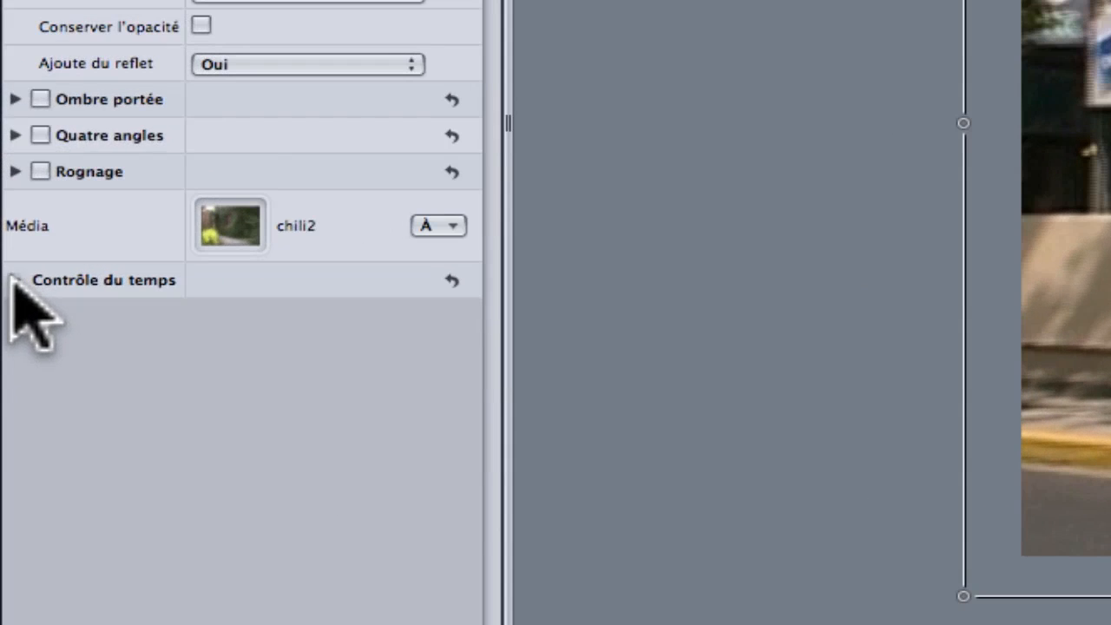
click(6, 382)
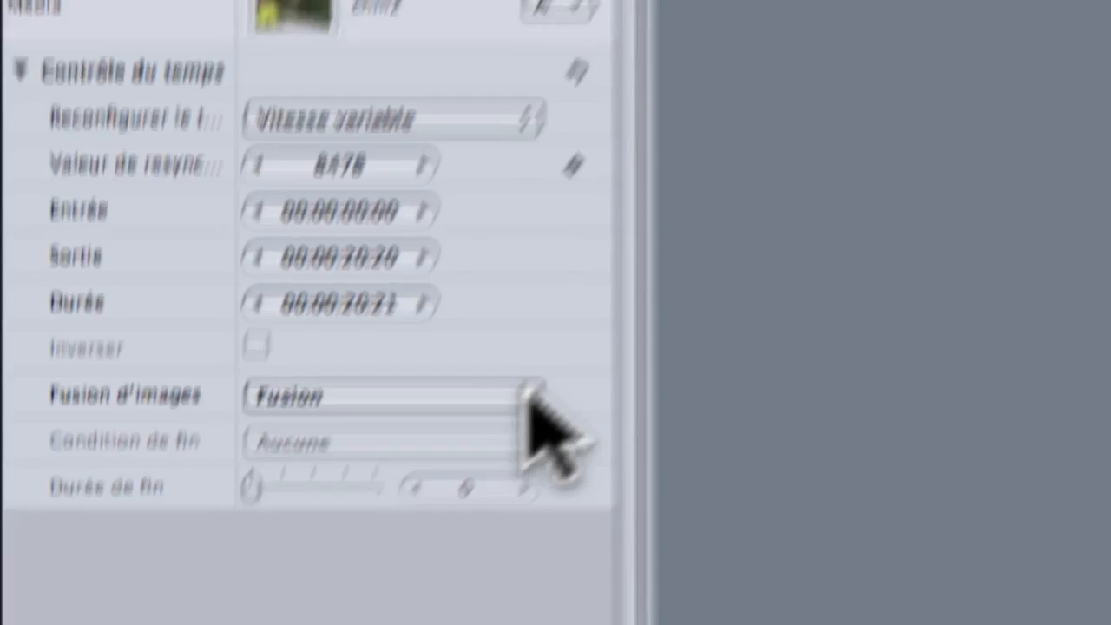
click(413, 533)
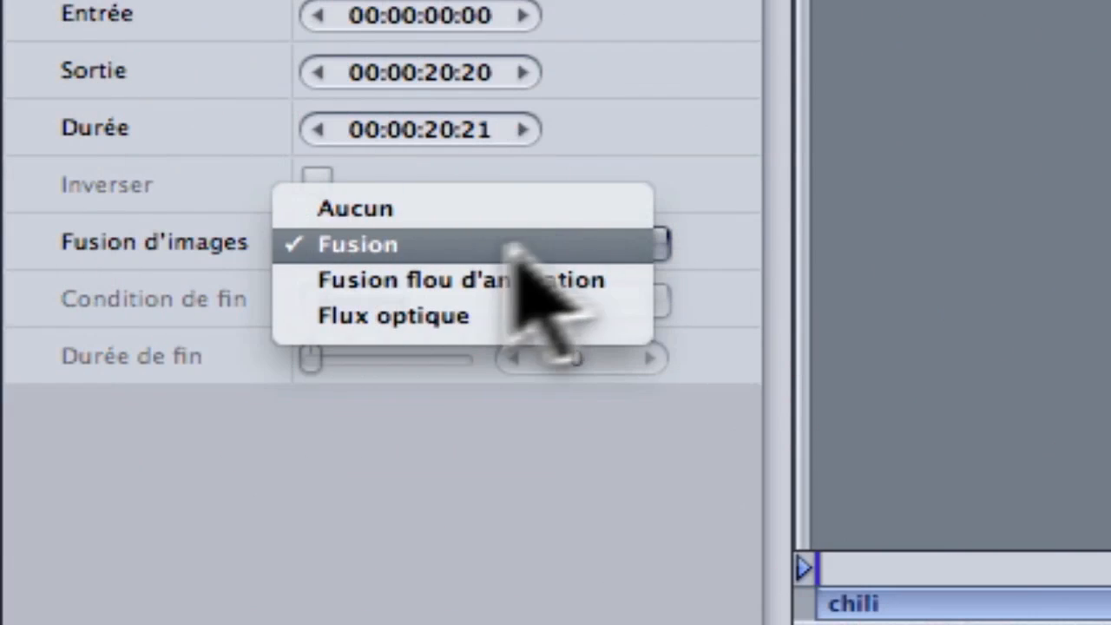
click(423, 318)
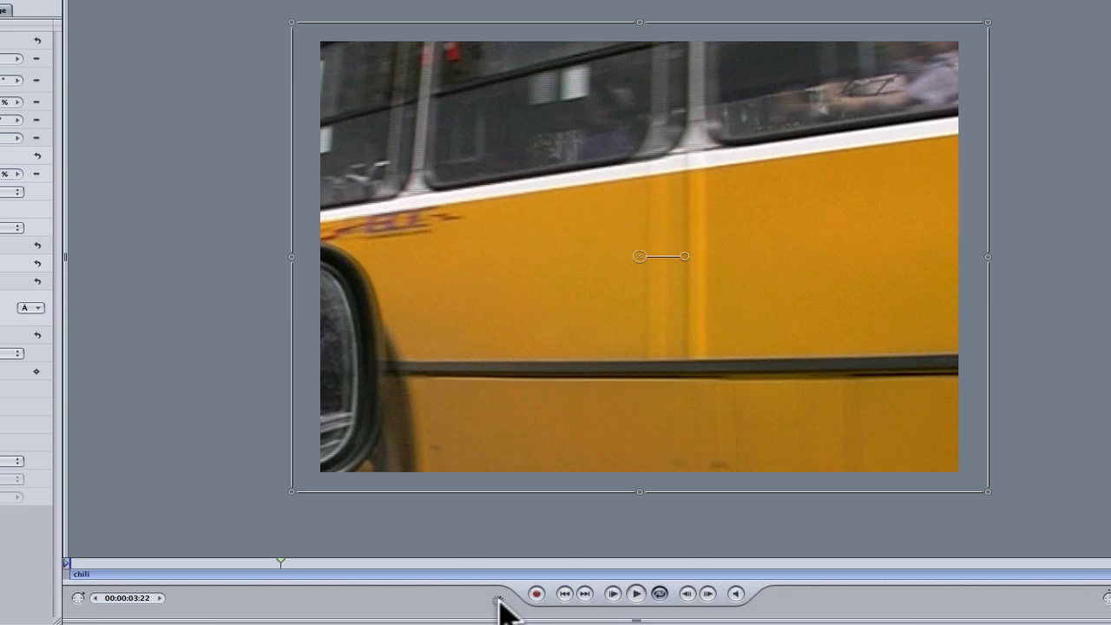
click(497, 603)
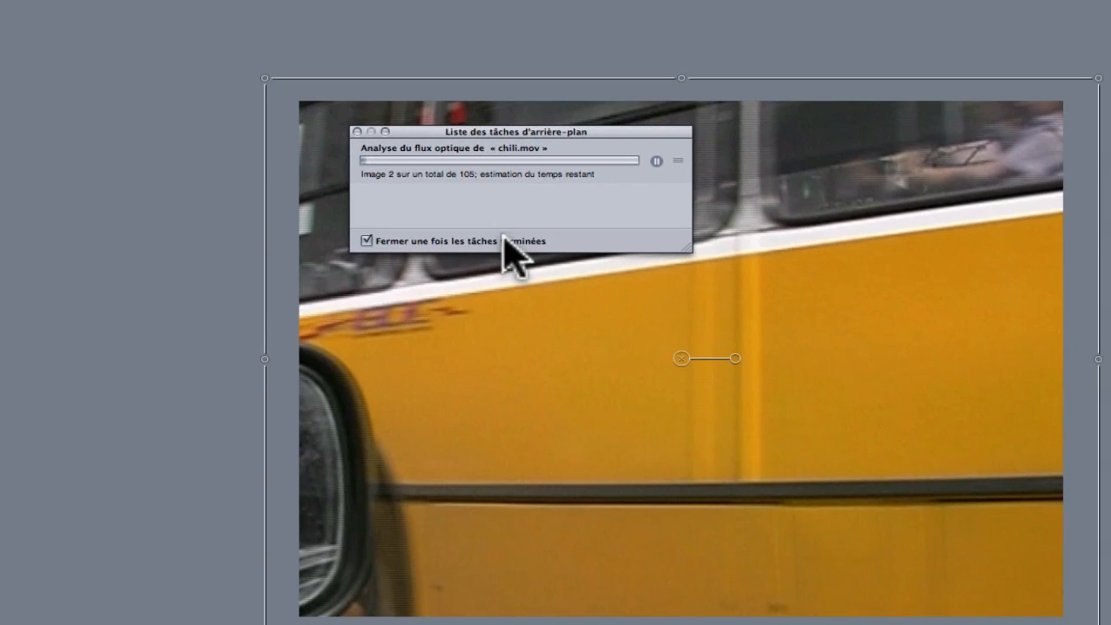
drag(643, 133, 299, 8)
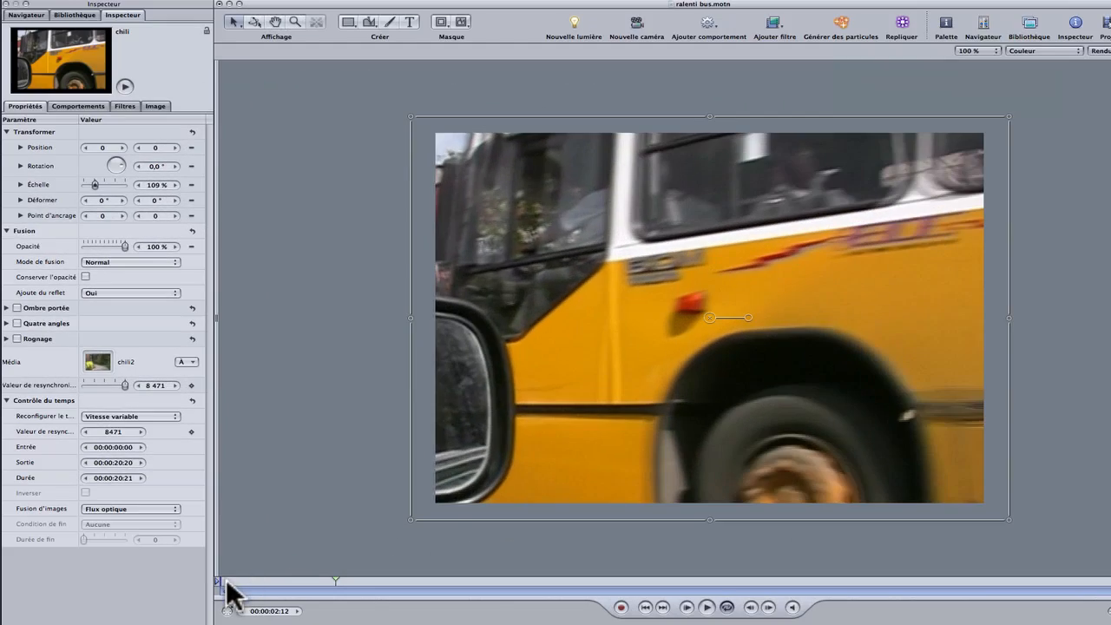
Step: Play the bus clip from near its start to examine the optical flow slow motion
click(224, 580)
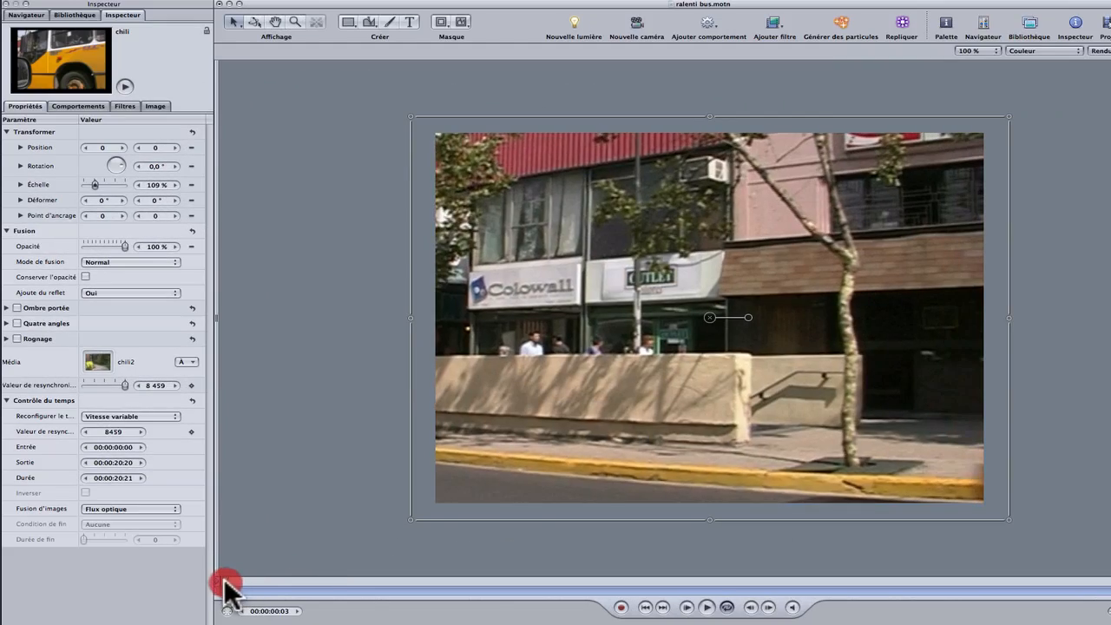
click(706, 608)
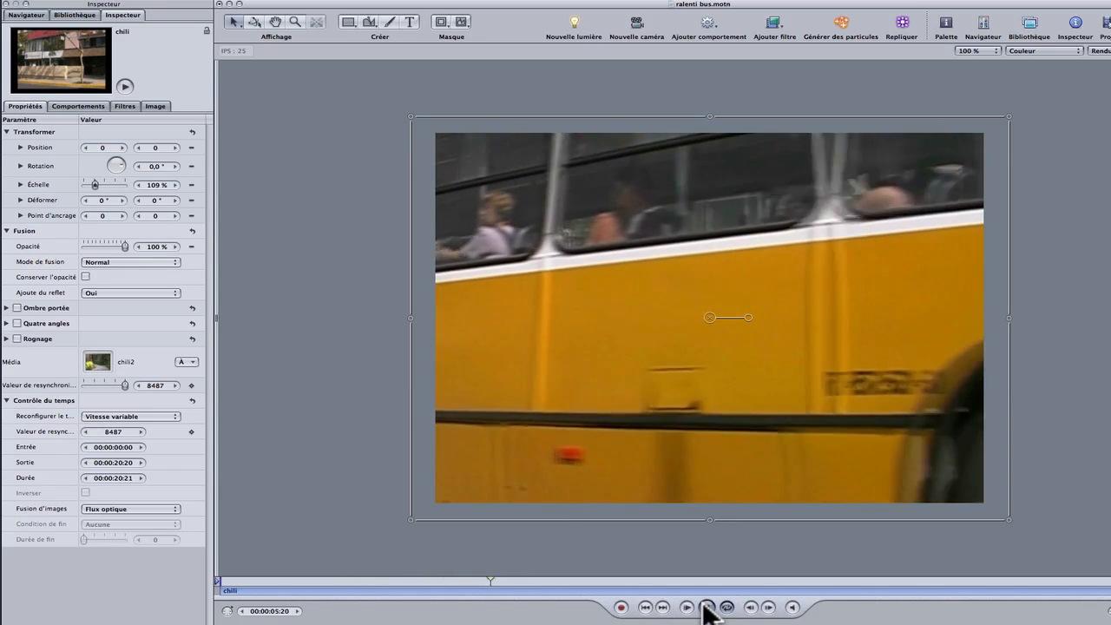
Step: Stop playback, save the Motion project, and switch to Final Cut Pro to scrub into the ralenti bus.motn clip
click(708, 607)
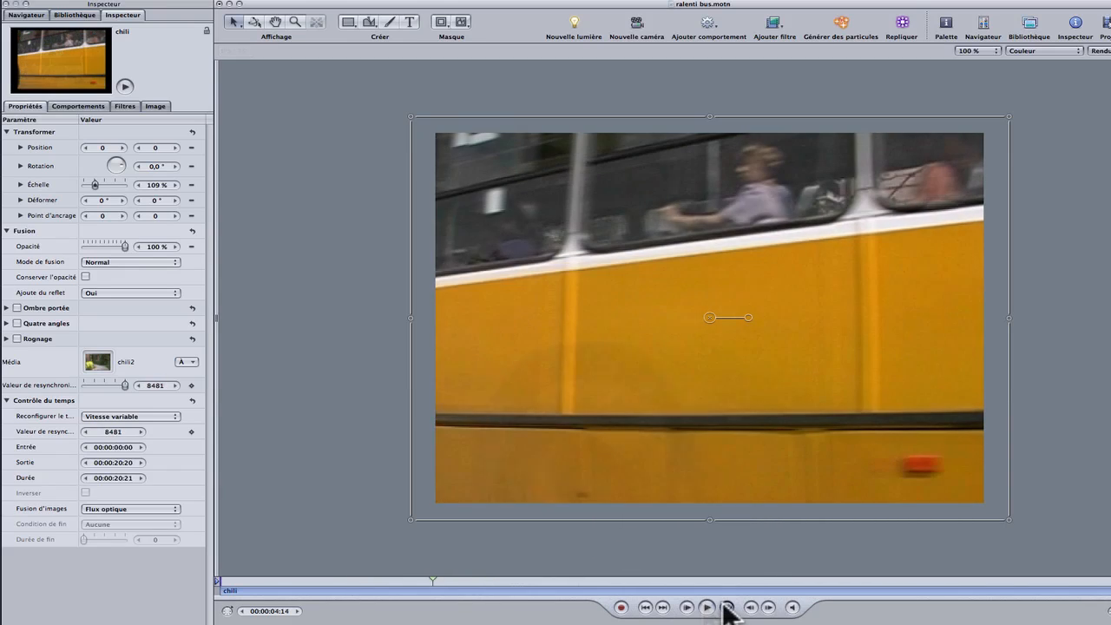
key(super+s)
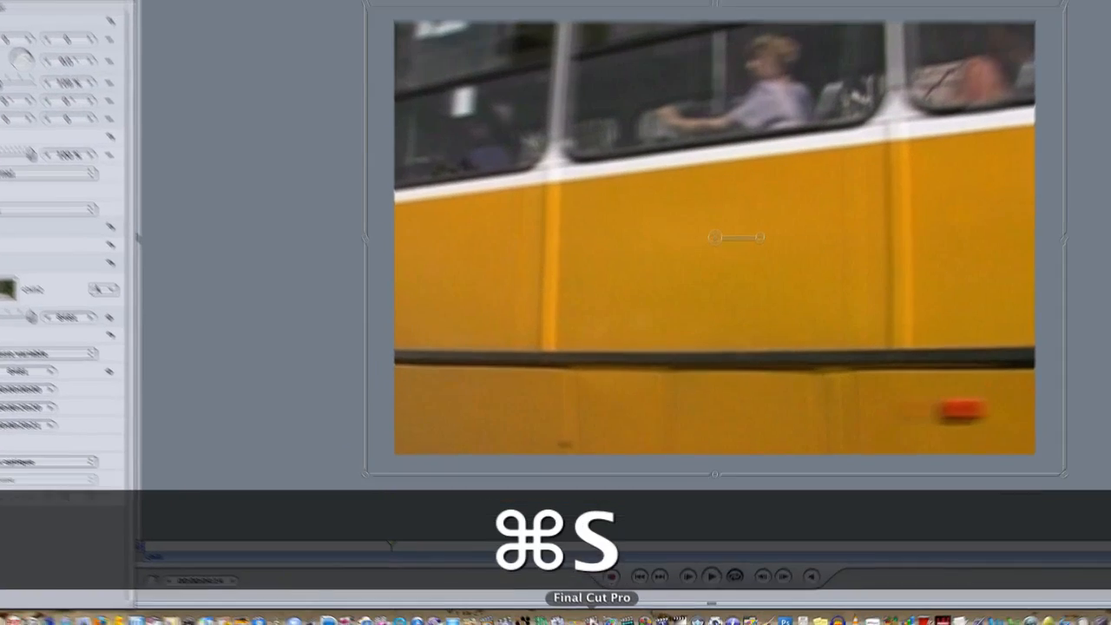
click(593, 618)
drag(531, 495, 459, 565)
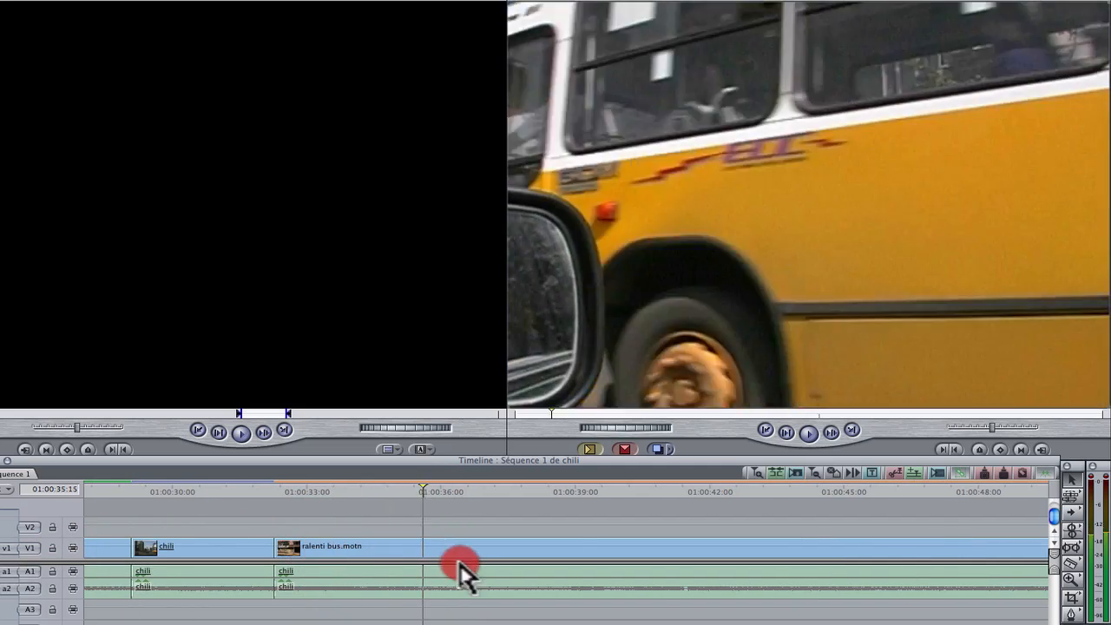
Step: Render the ralenti bus.motn clip in the timeline and play it back
key(super+r)
key(alt)
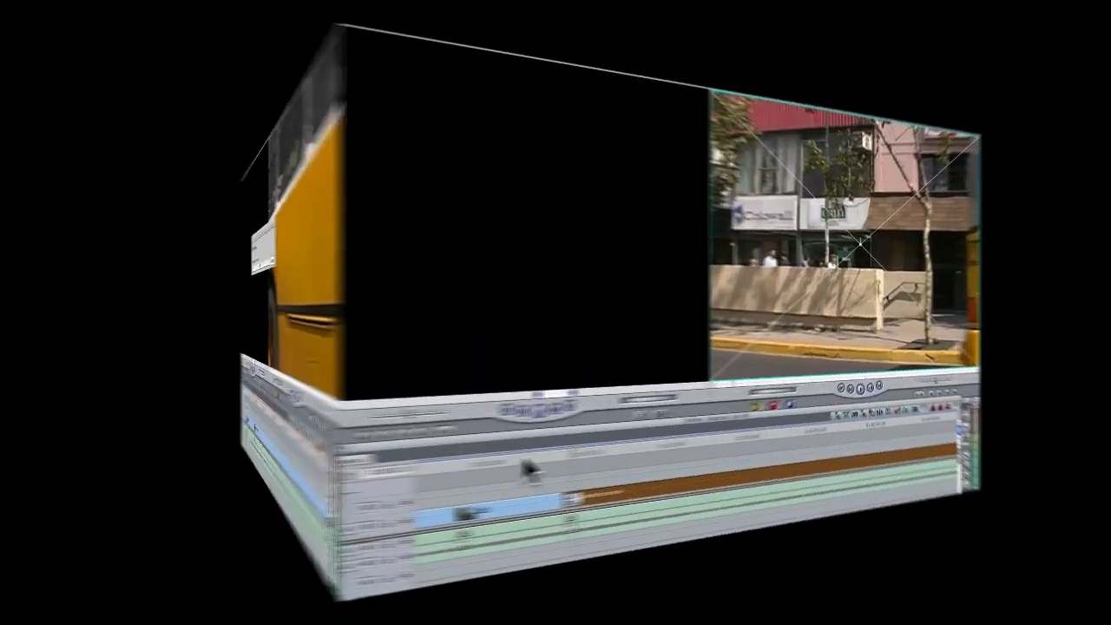
key(space)
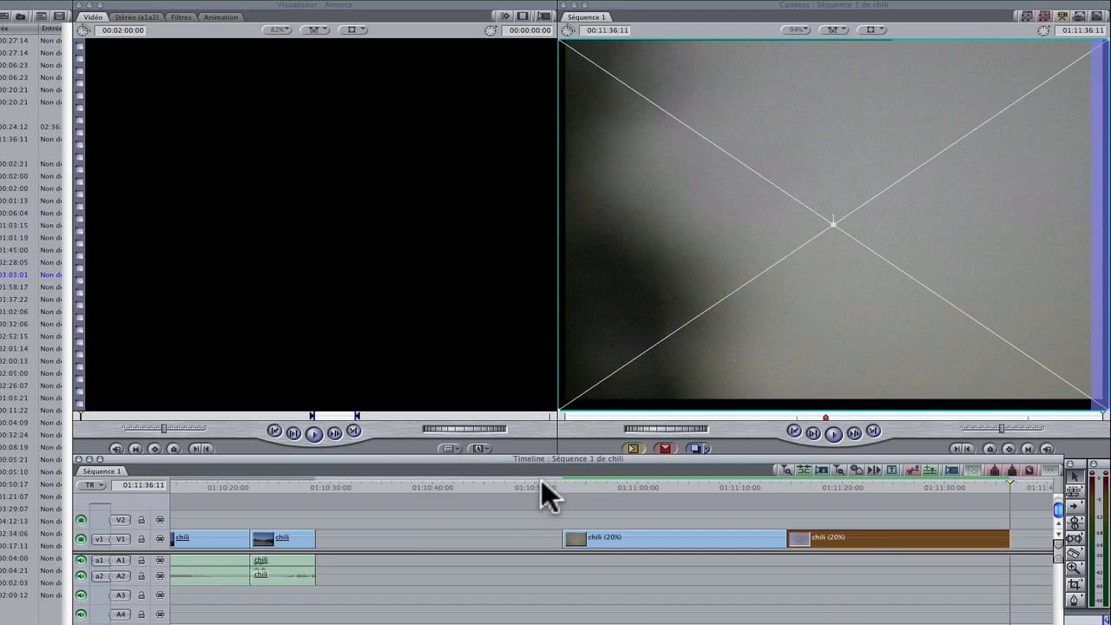
Step: Set the first of the two adjacent bird clips to 100% speed and play it from near its start
drag(537, 481, 581, 505)
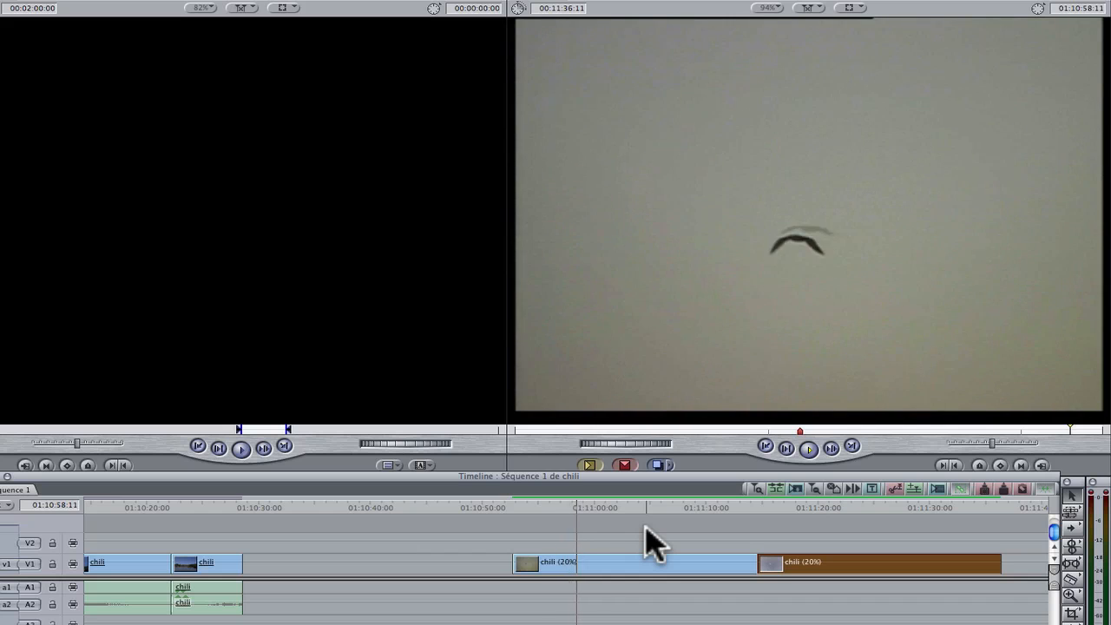
click(636, 564)
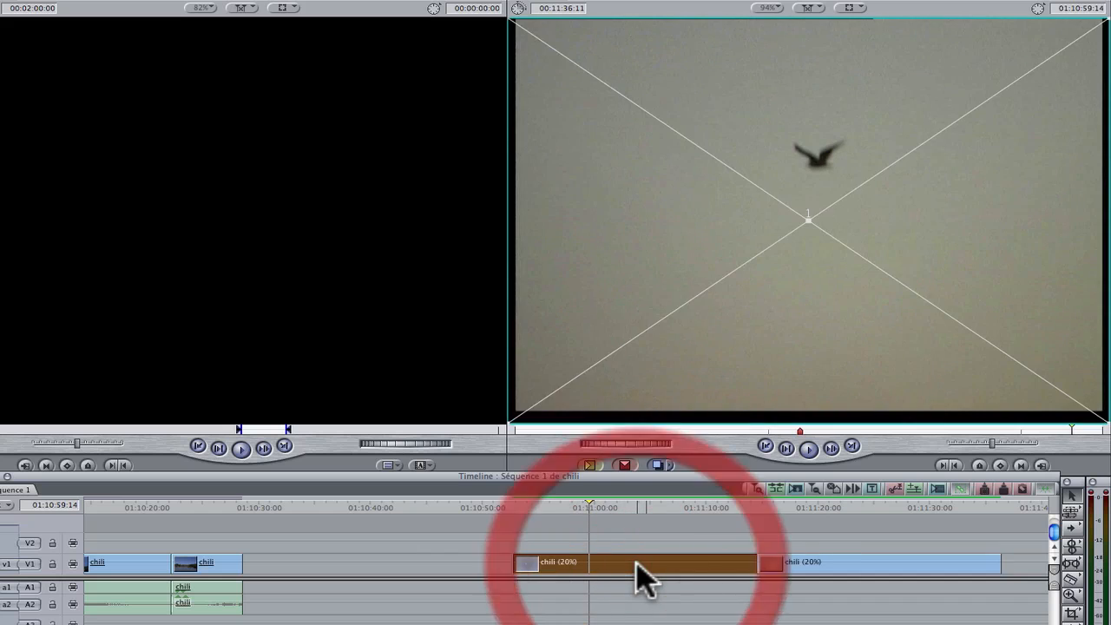
key(super+j)
text(1)
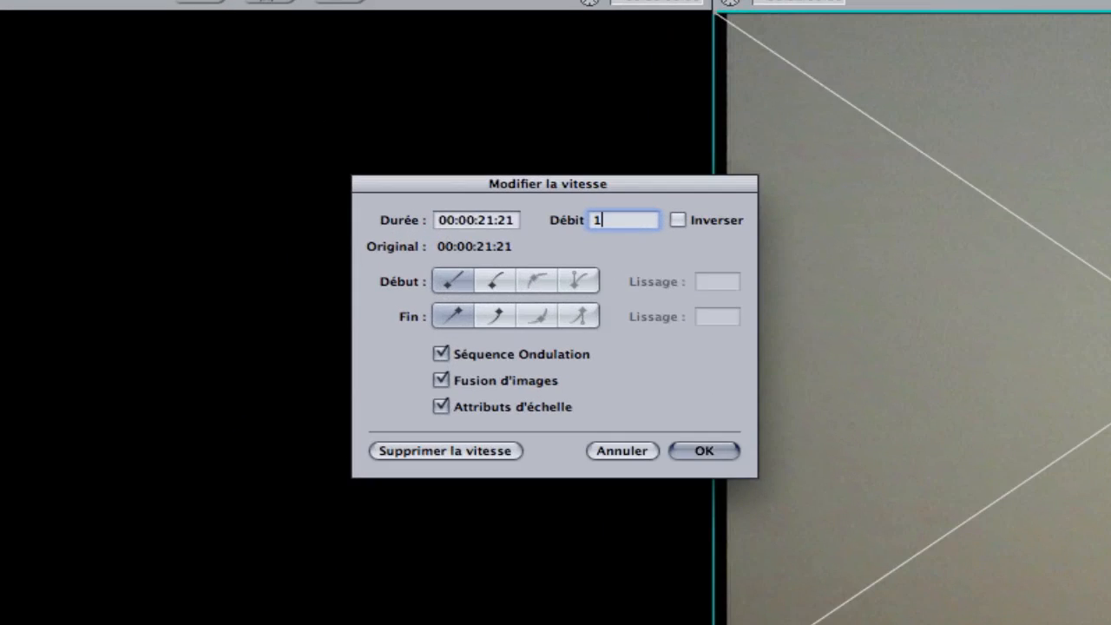
text(00)
key(Return)
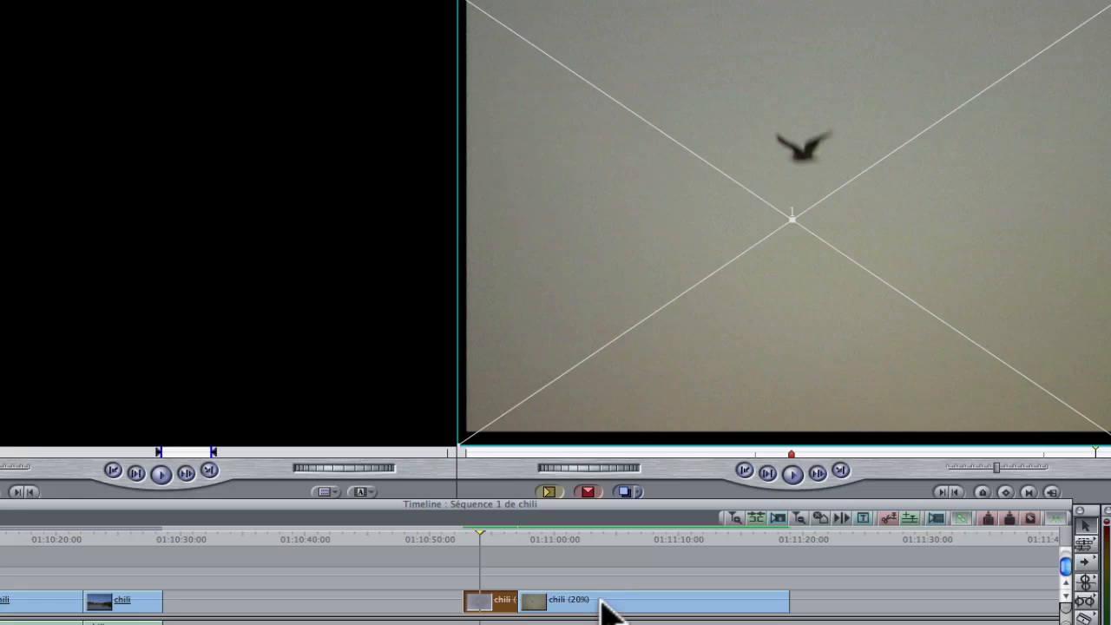
click(469, 536)
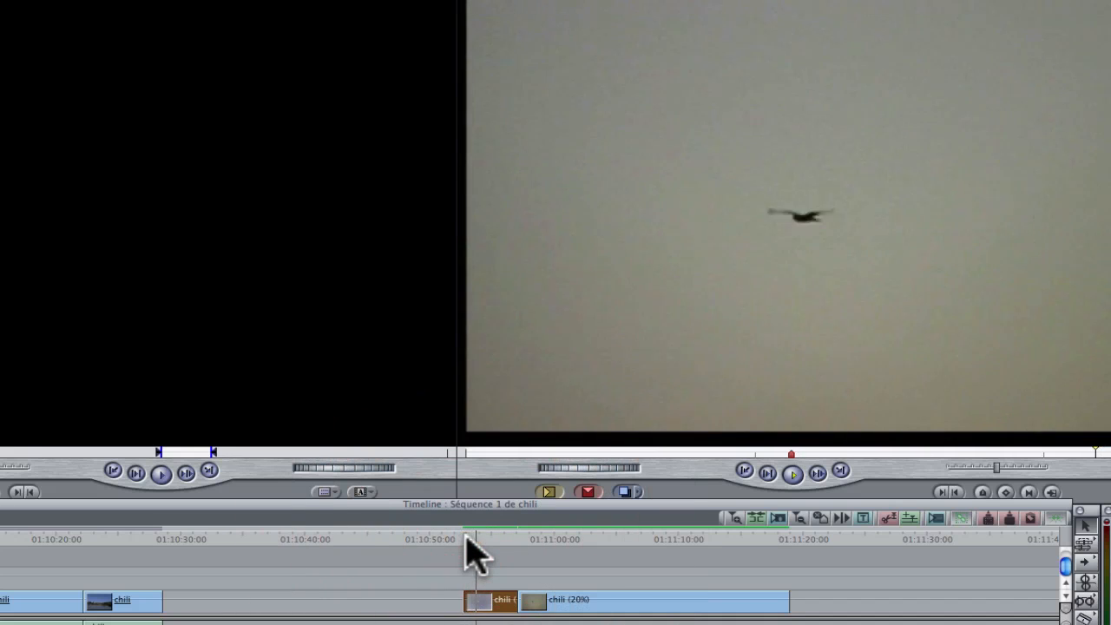
key(space)
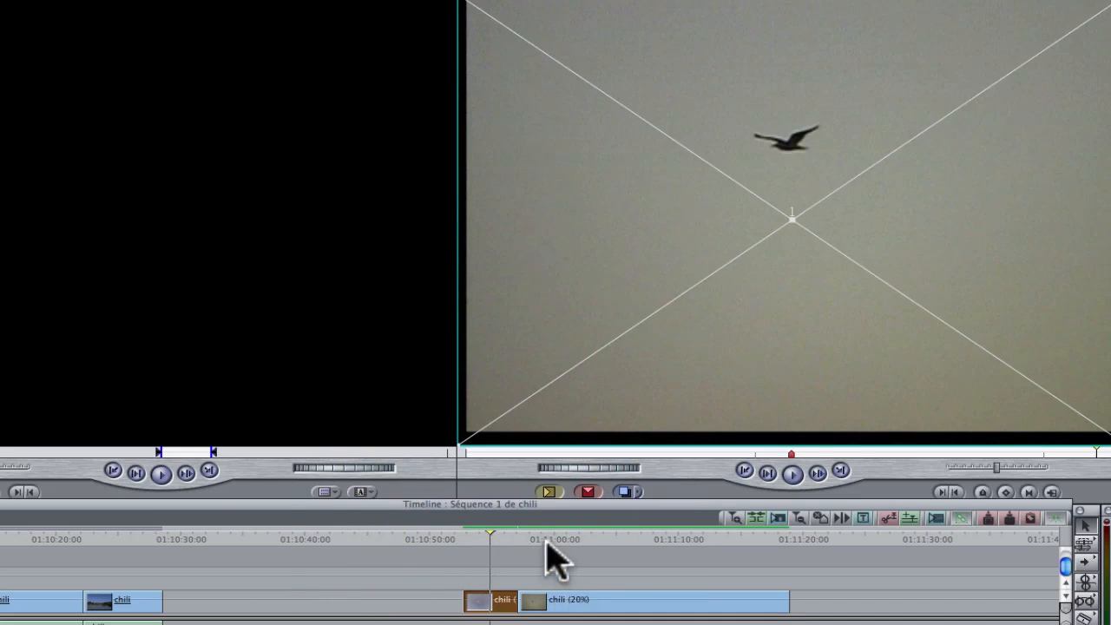
Step: Set the first bird clip's speed to 20% and play its slow motion from near its start
key(super+j)
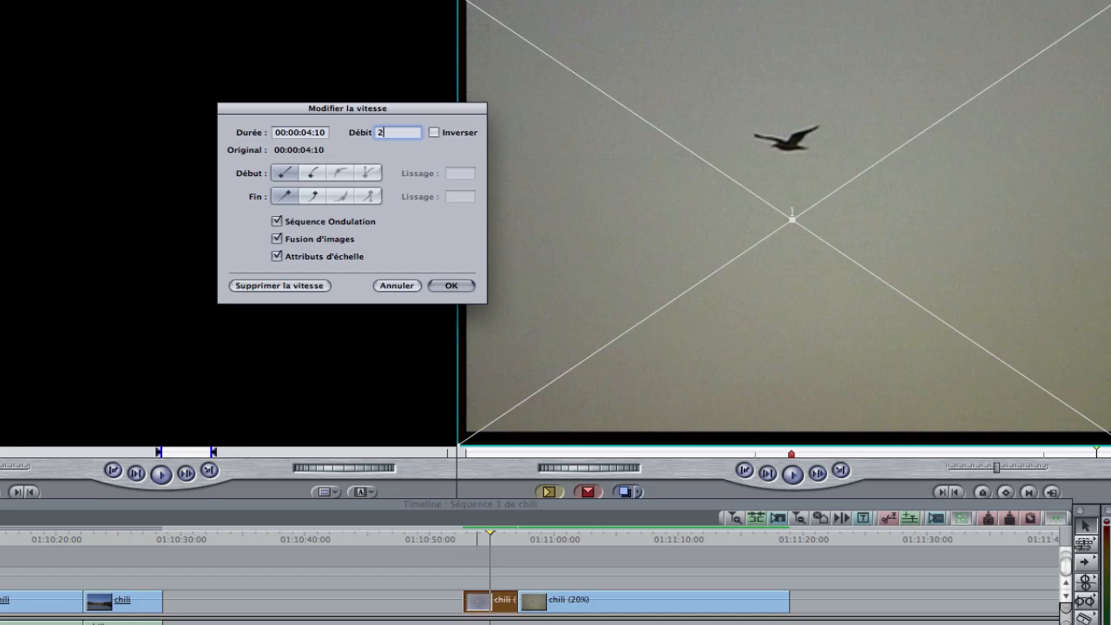
key(Return)
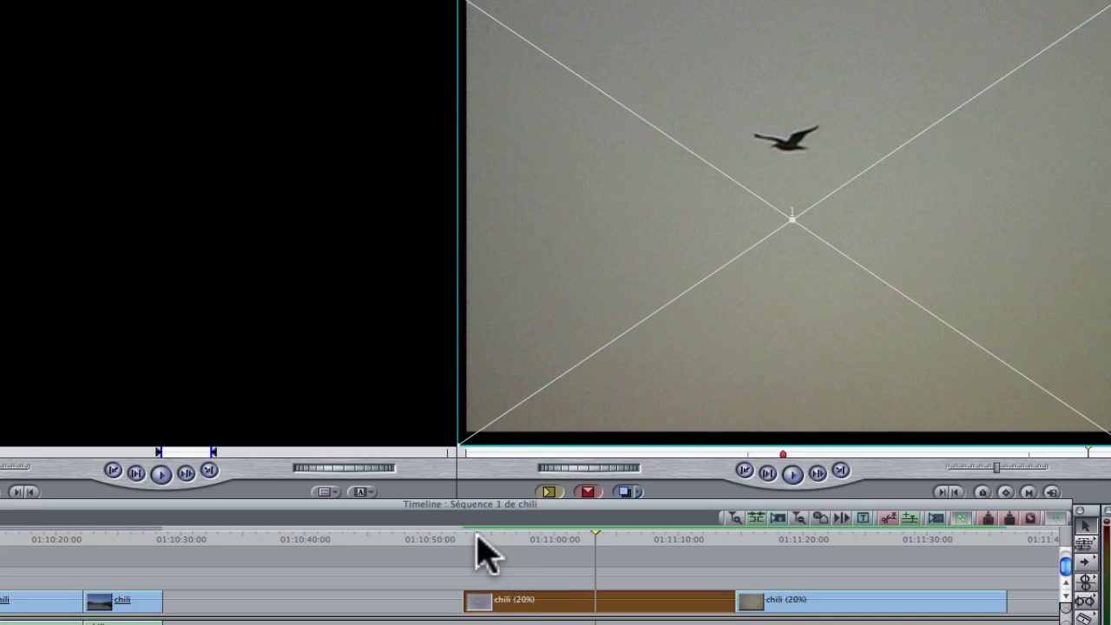
click(476, 538)
key(space)
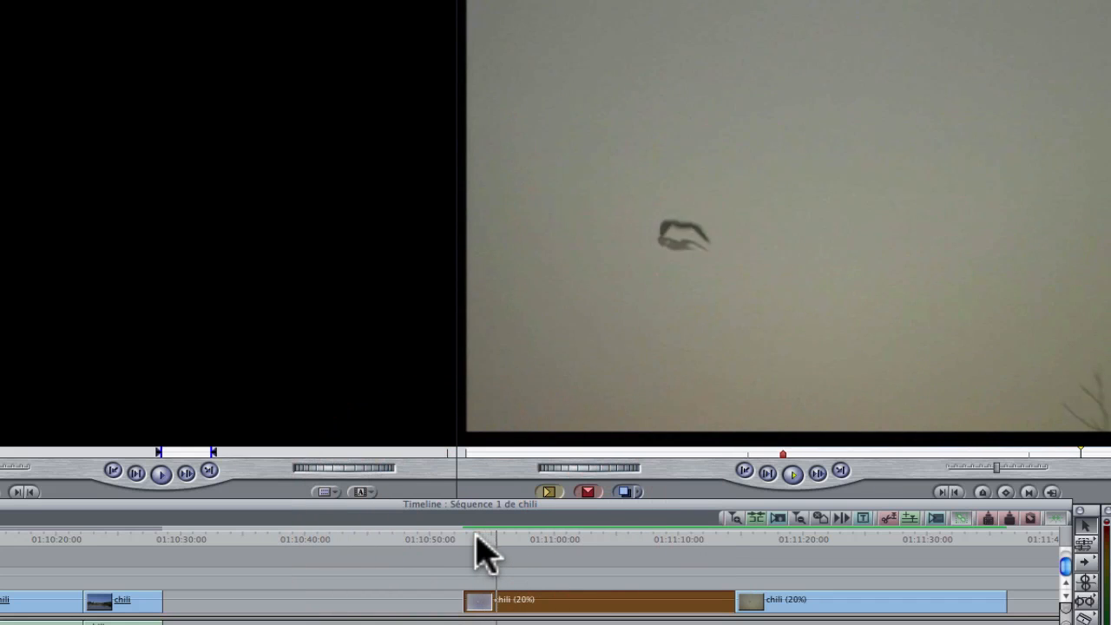
Step: Send the second bird clip to a Motion project saved as "oiseau ralenti.motn", with launching Motion and embedding its content enabled
click(817, 596)
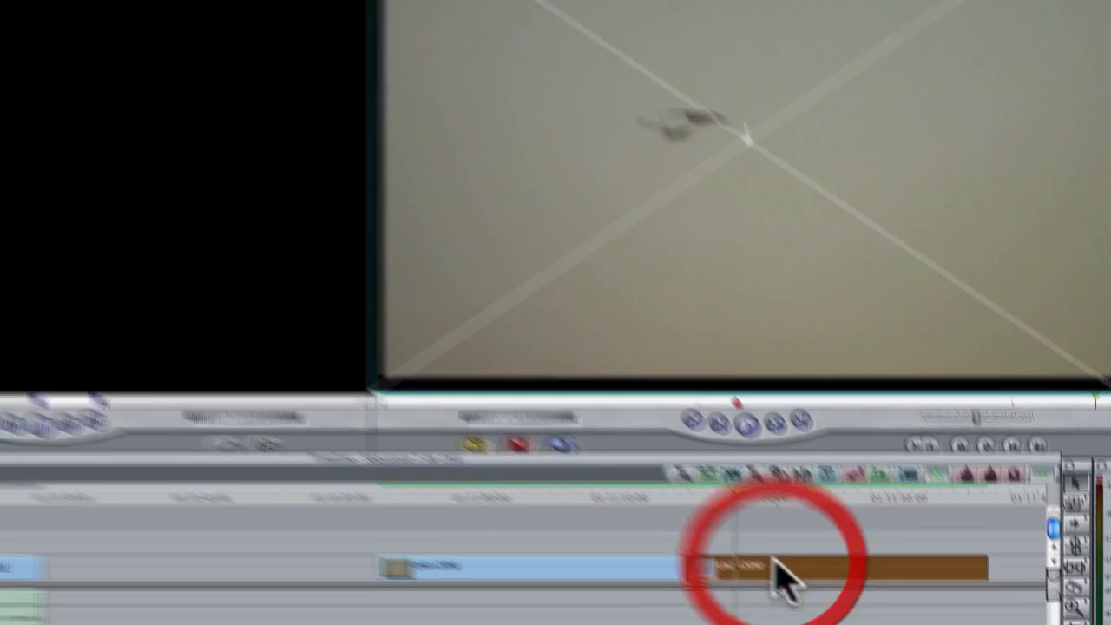
right_click(773, 562)
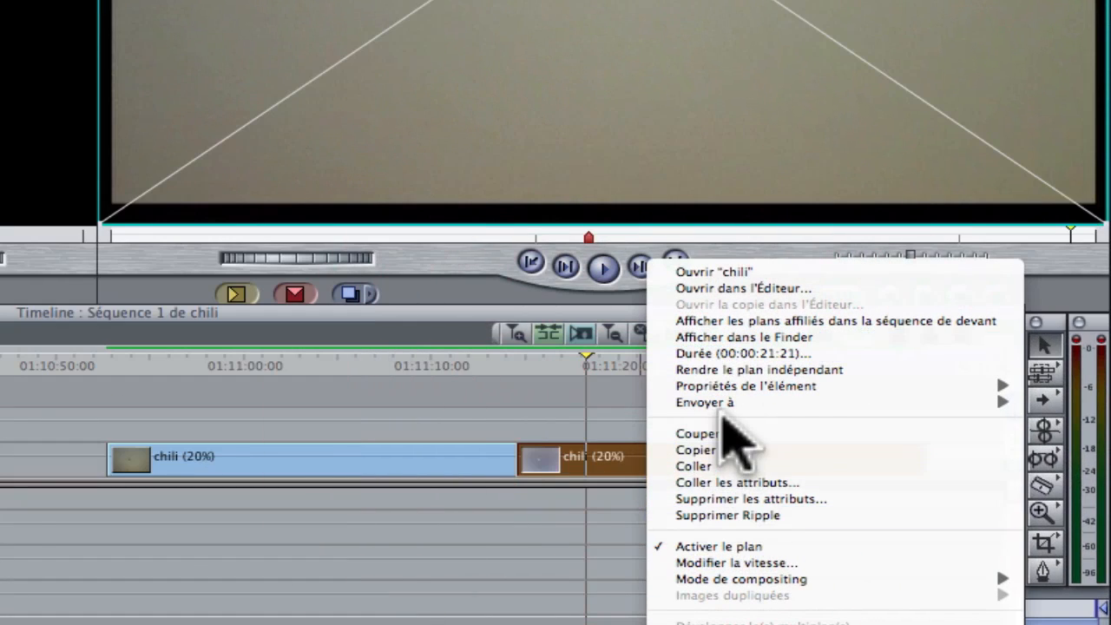
mouse_move(726, 402)
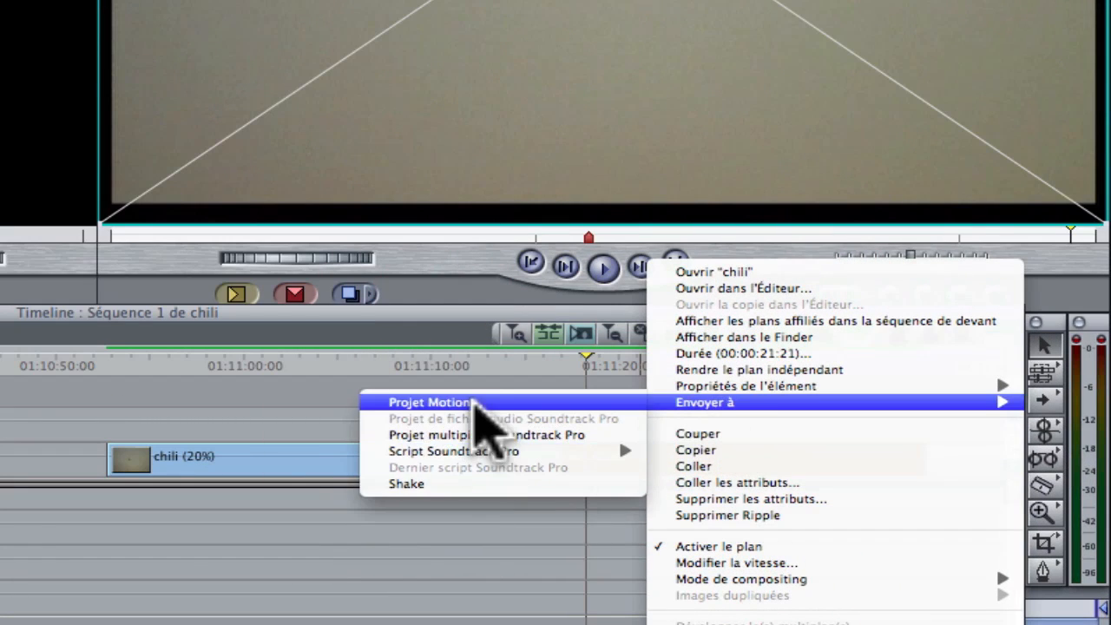
click(476, 402)
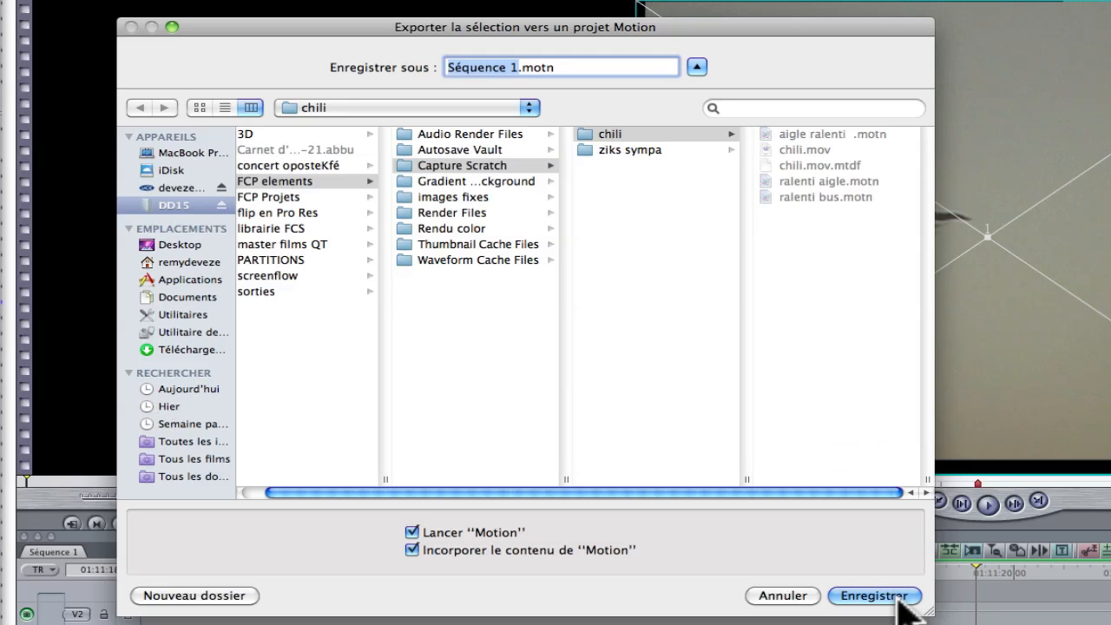
text(oiseau ralenti.motn)
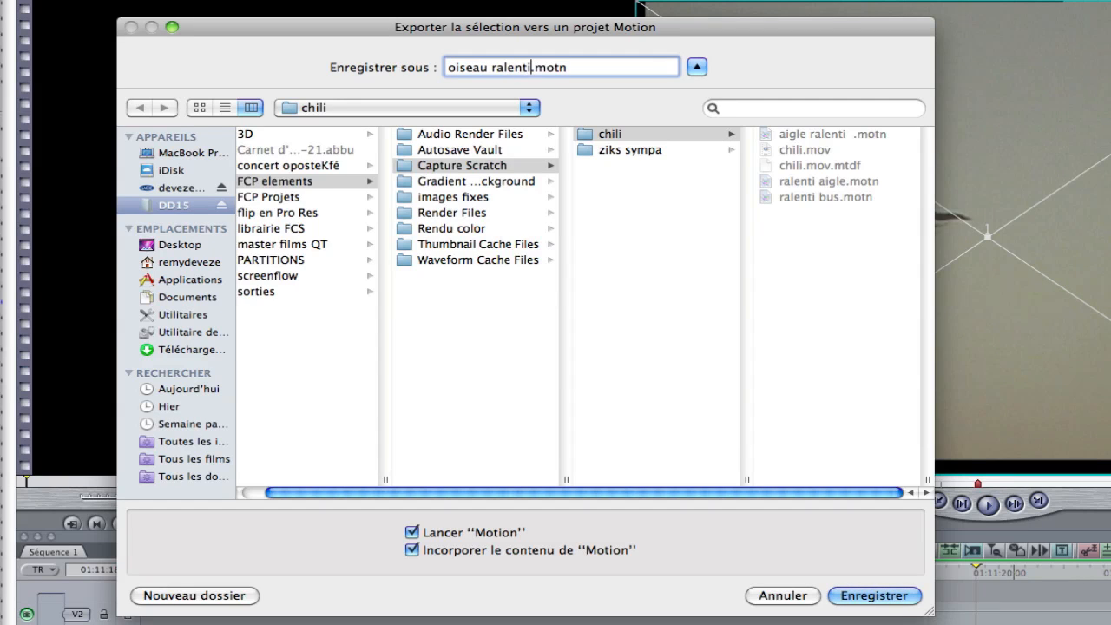
key(Return)
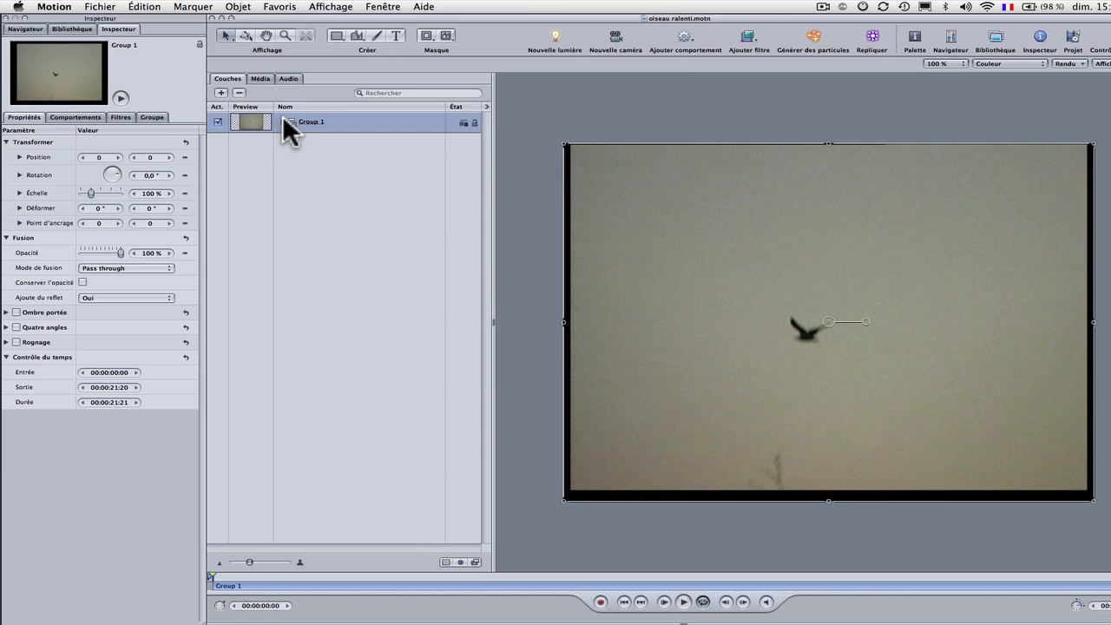
Step: Select the chili layer inside Group 1, set its frame blending to Flux optique, and play the bird clip
click(282, 120)
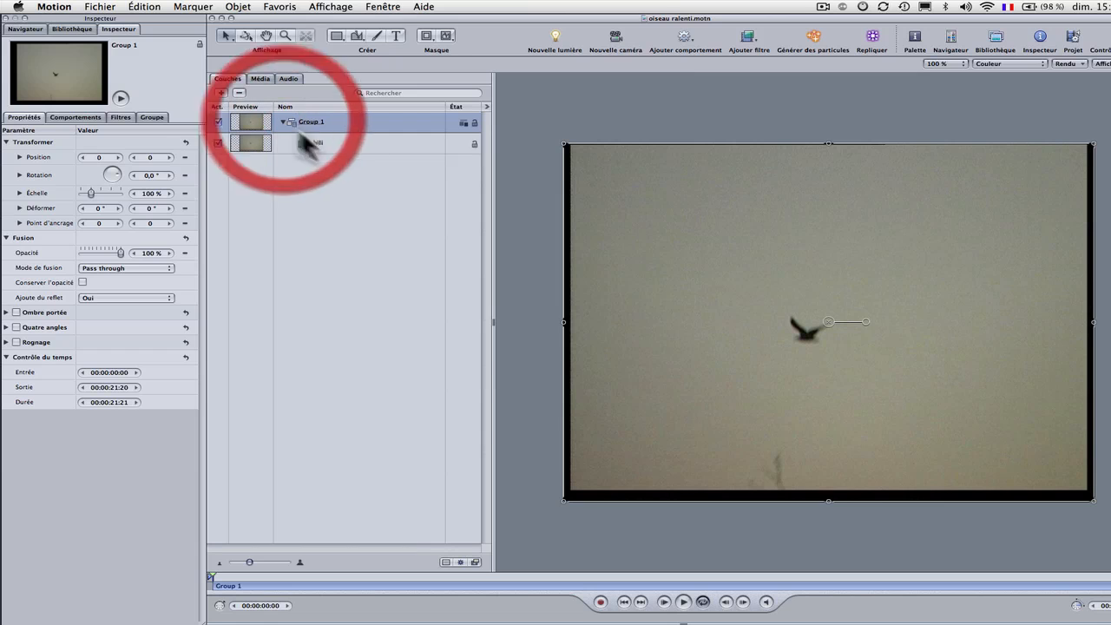
click(326, 141)
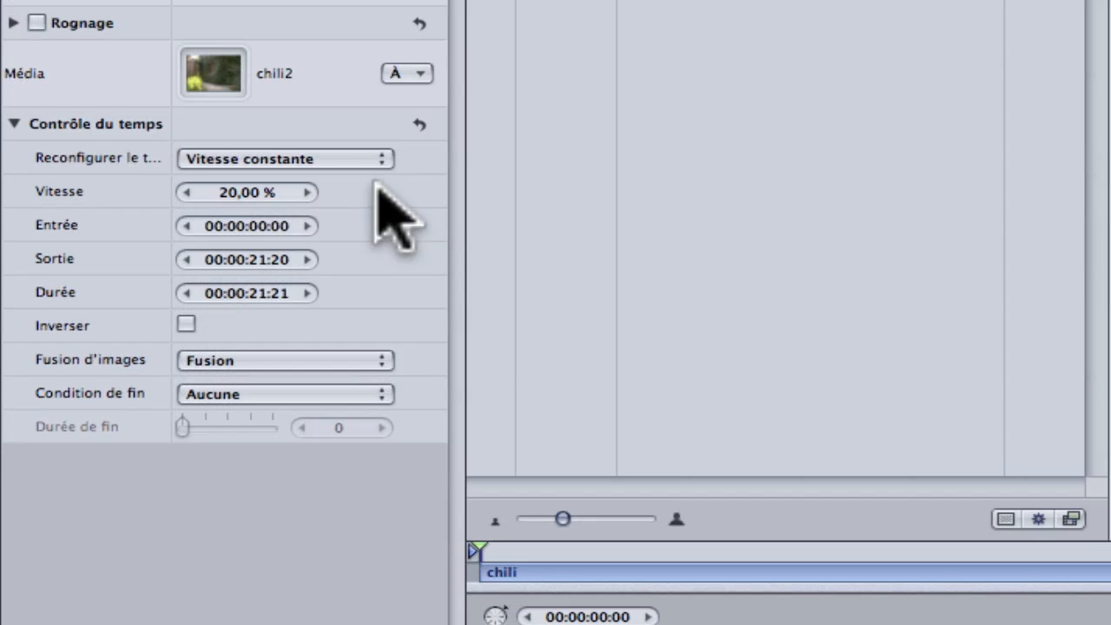
click(383, 364)
click(286, 402)
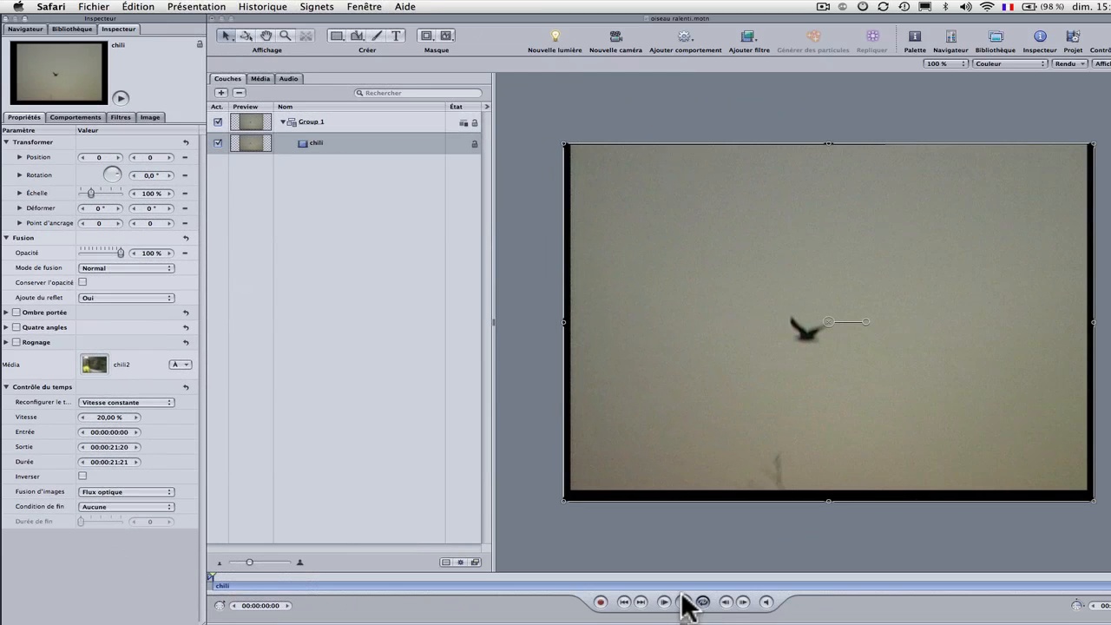
click(683, 599)
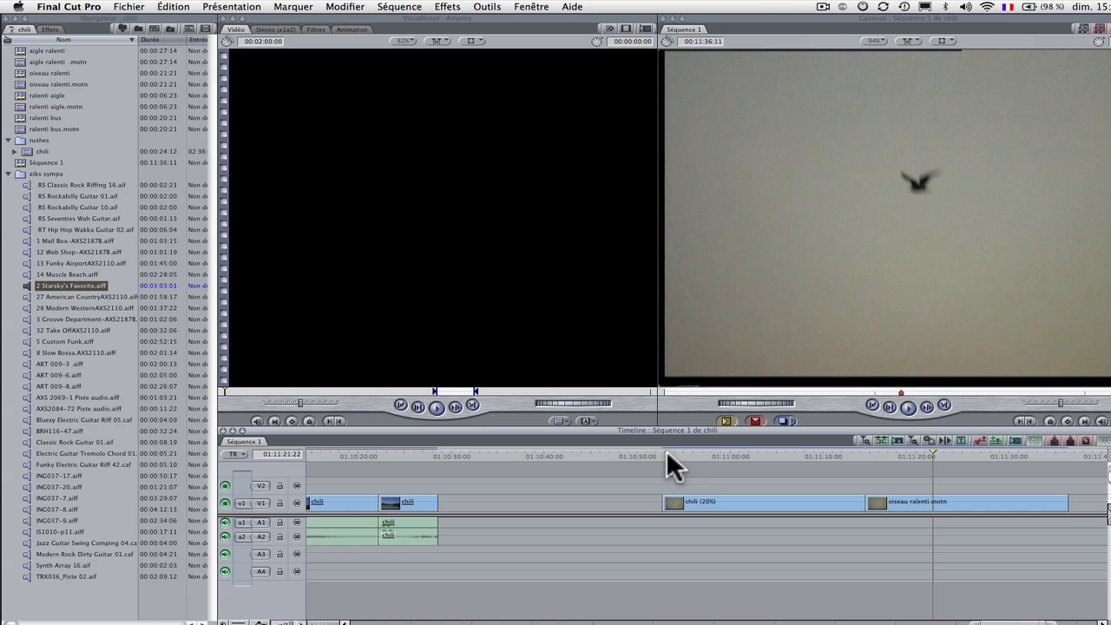
Step: In Final Cut Pro, play the chili (20%) clip and the adjacent oiseau ralenti.motn clip to compare their slow motion
click(699, 453)
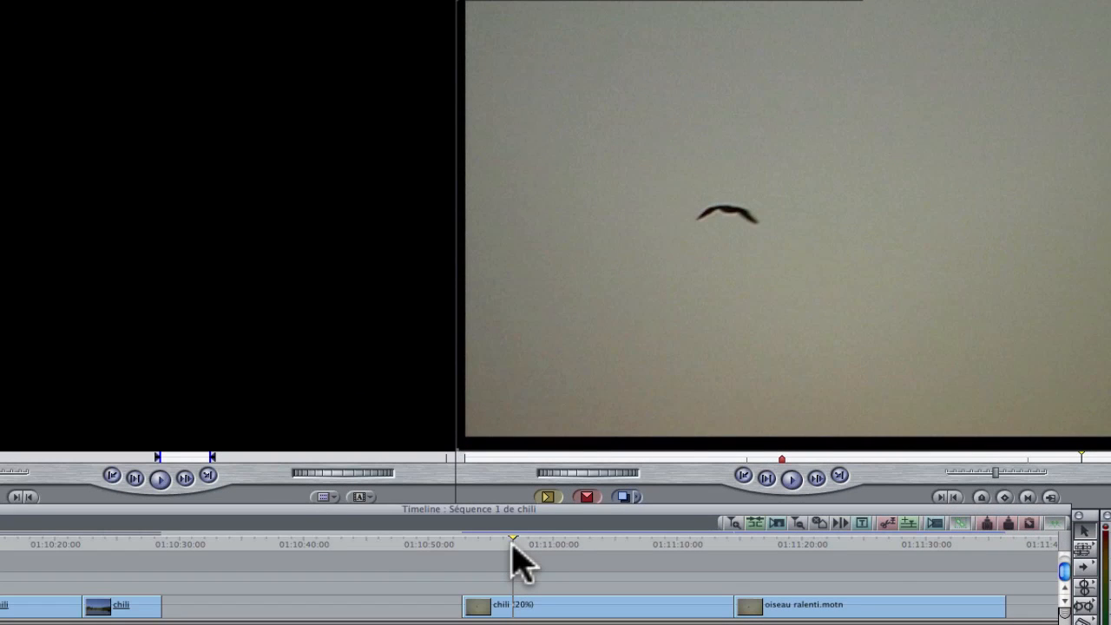
drag(512, 545, 462, 545)
key(space)
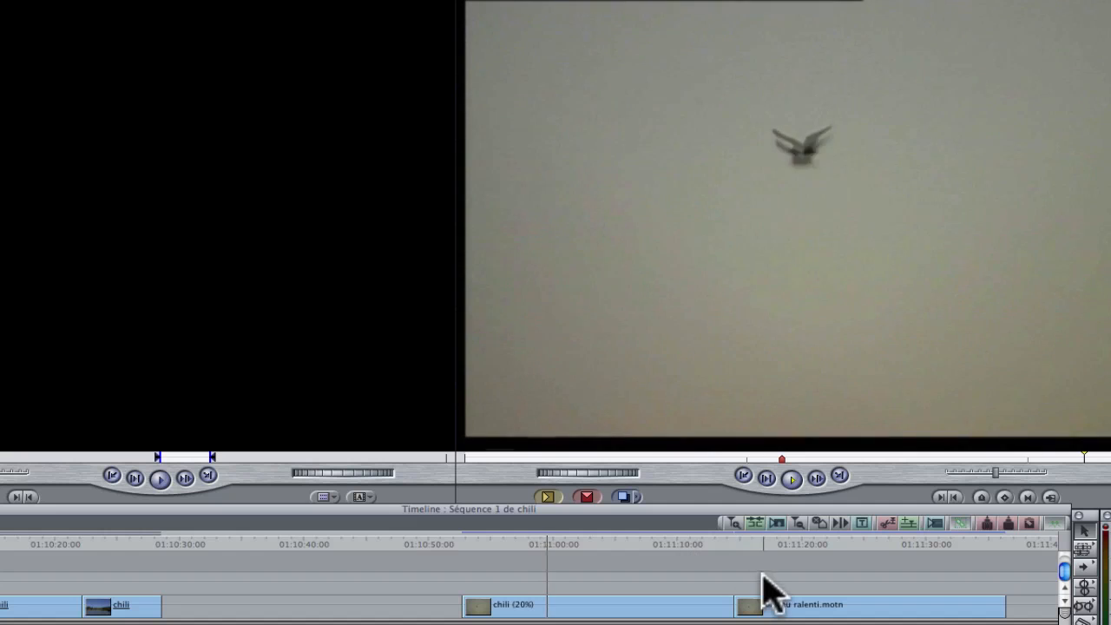
click(840, 477)
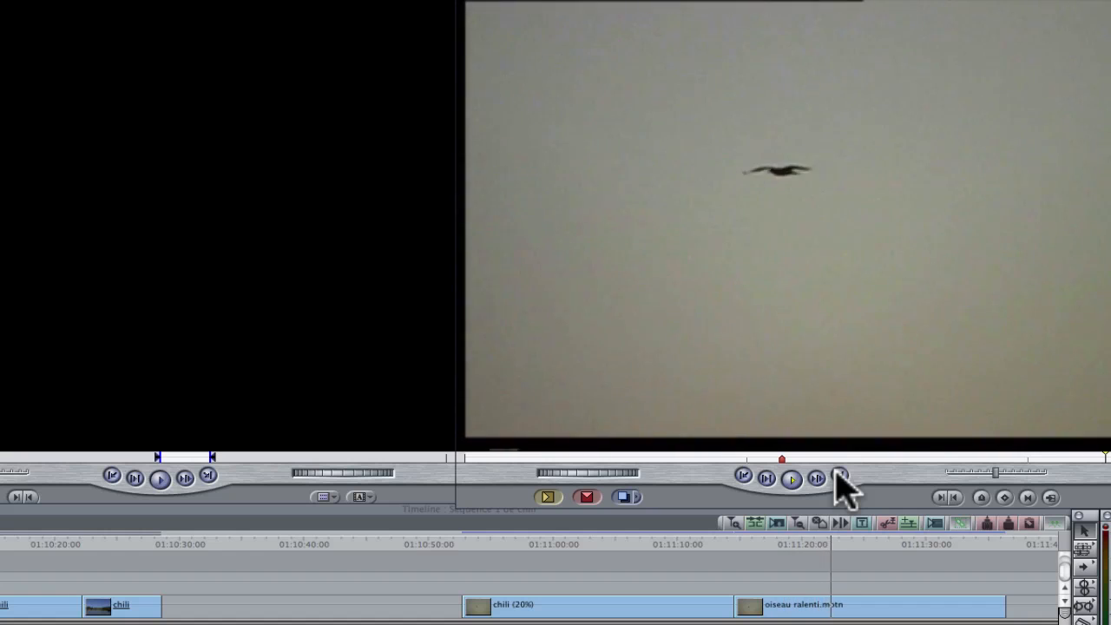
click(499, 548)
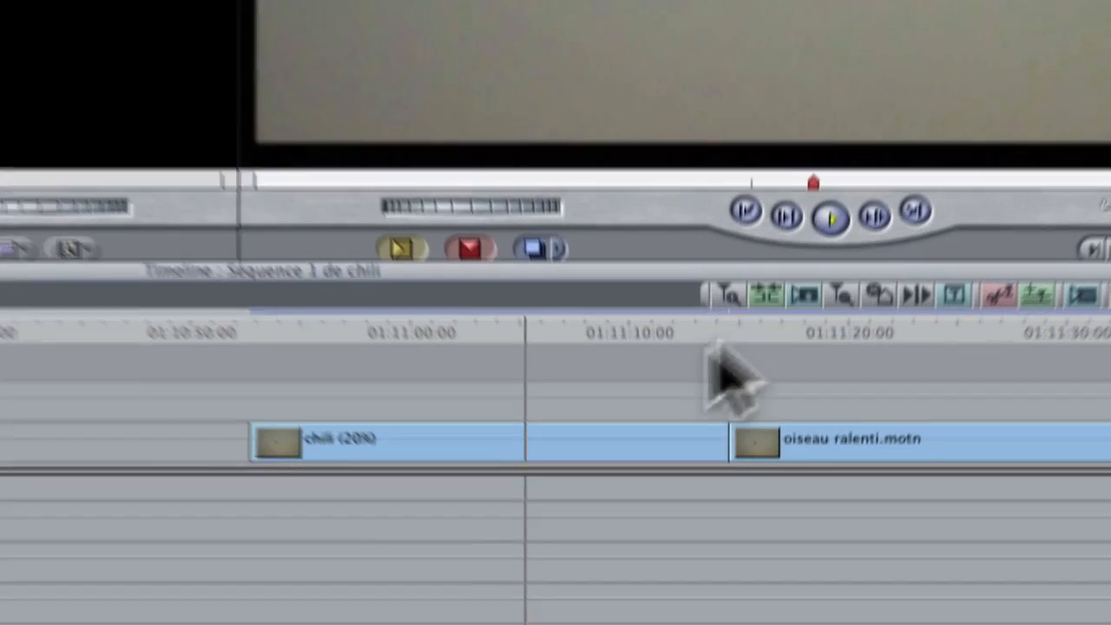
click(703, 575)
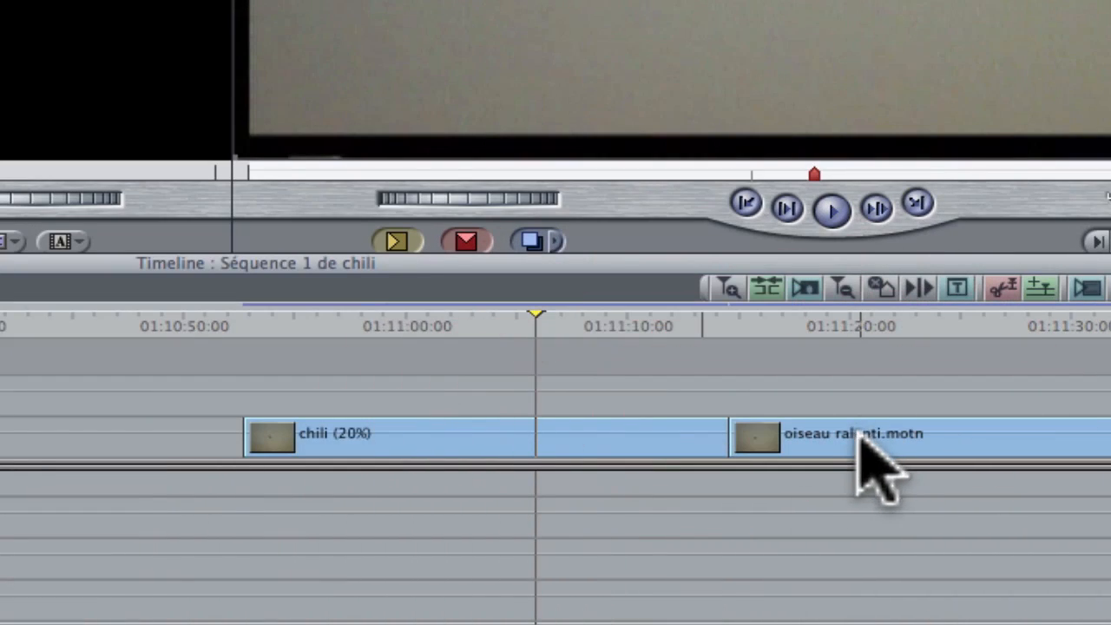
Step: Move oiseau ralenti.motn onto track V2 directly above chili (20%), and try a crop of 13 for Gauche and 8 for Droite
drag(859, 439, 393, 386)
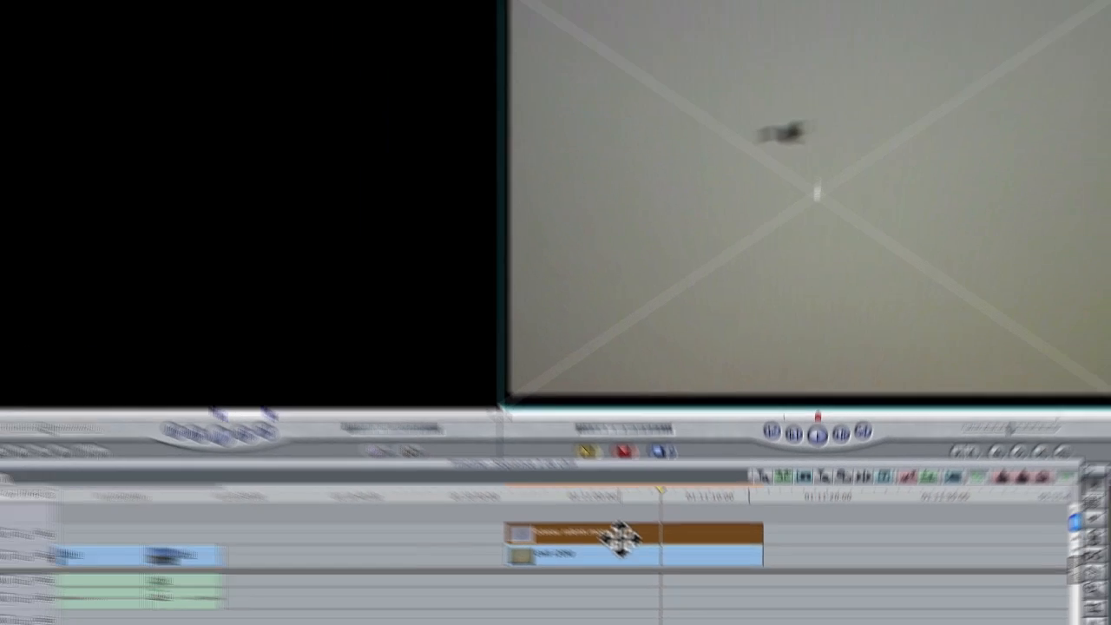
click(18, 140)
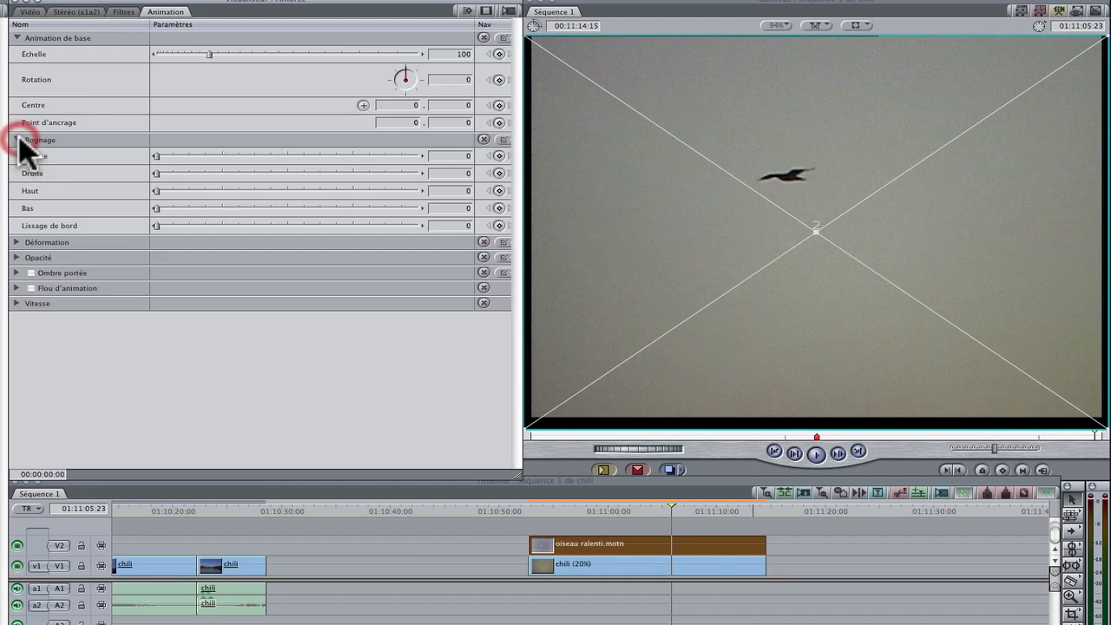
click(179, 173)
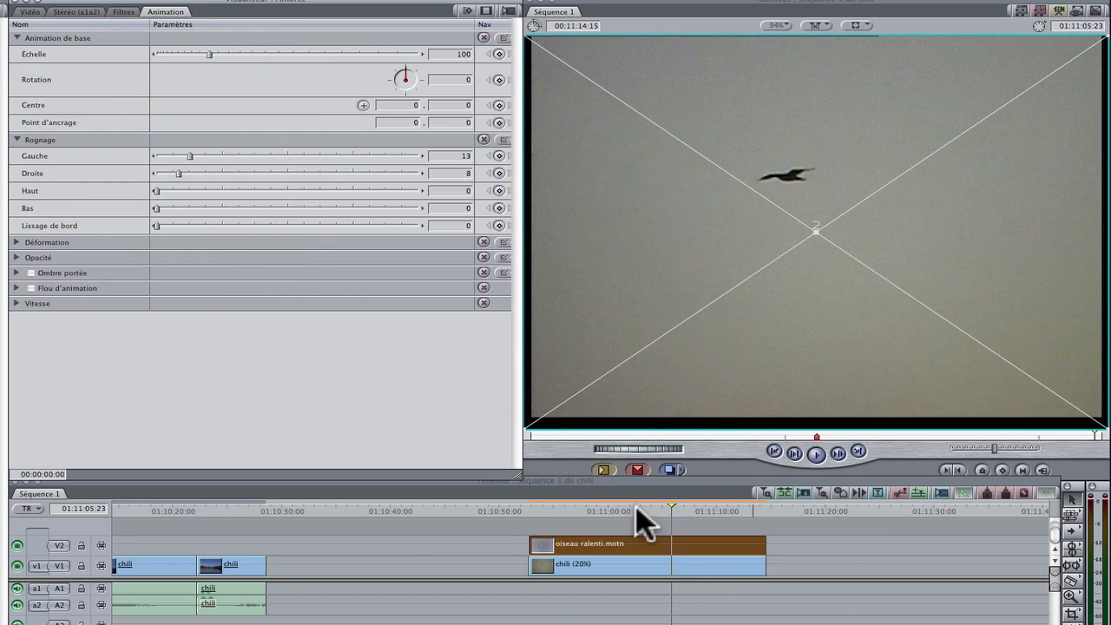
Step: Crop oiseau ralenti.motn closely around the bird, and crop chili (20%) to Gauche 17, Droite 15, Haut 21 and Bas 33
double_click(647, 543)
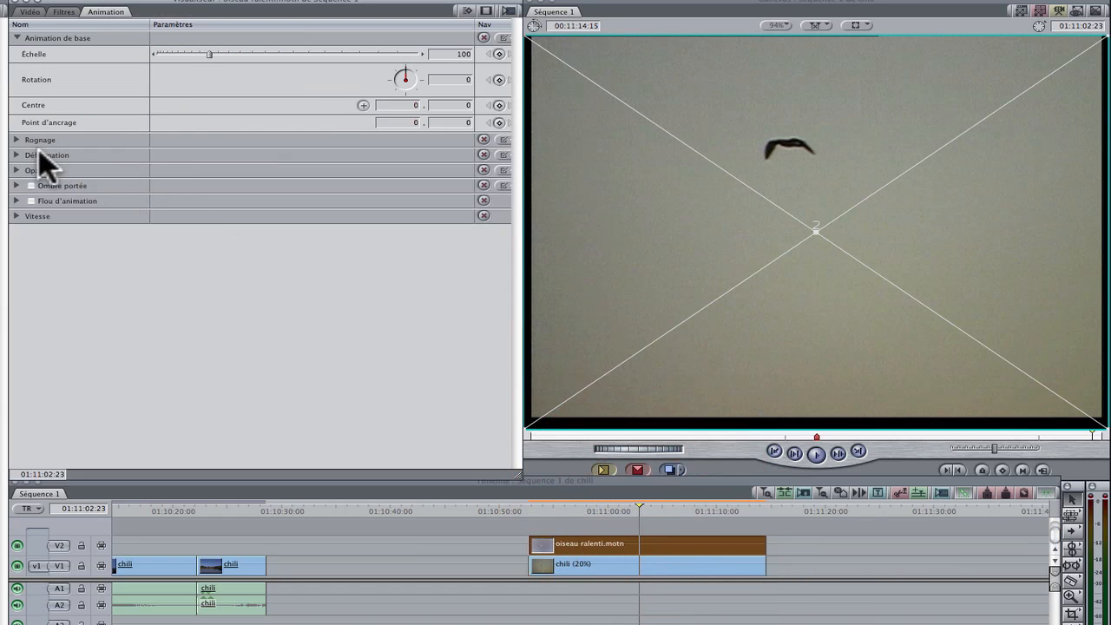
click(17, 139)
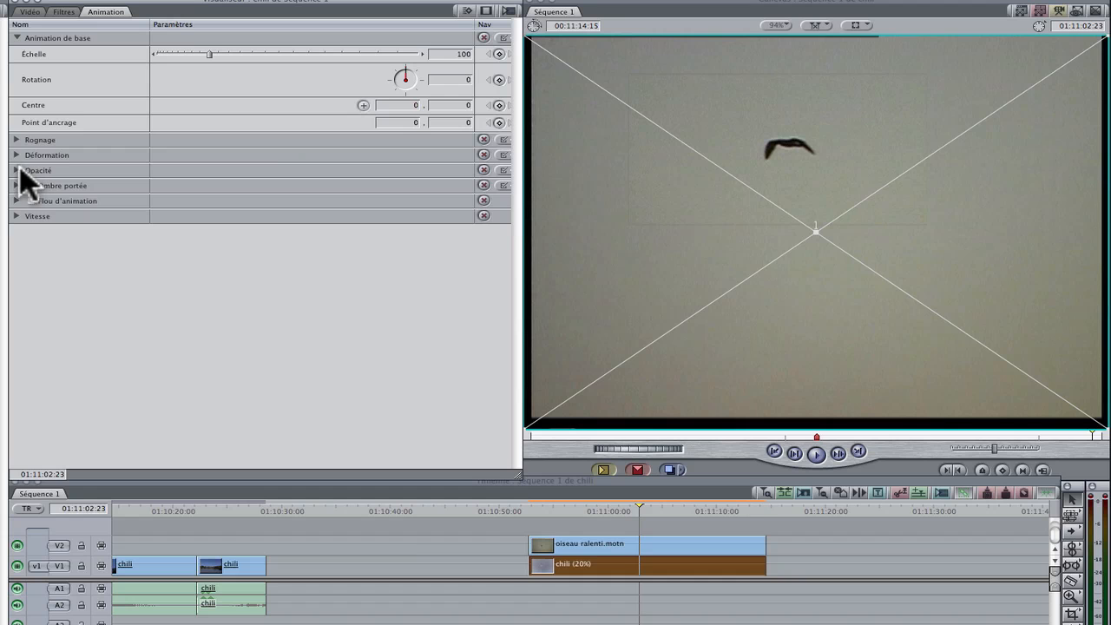
click(17, 140)
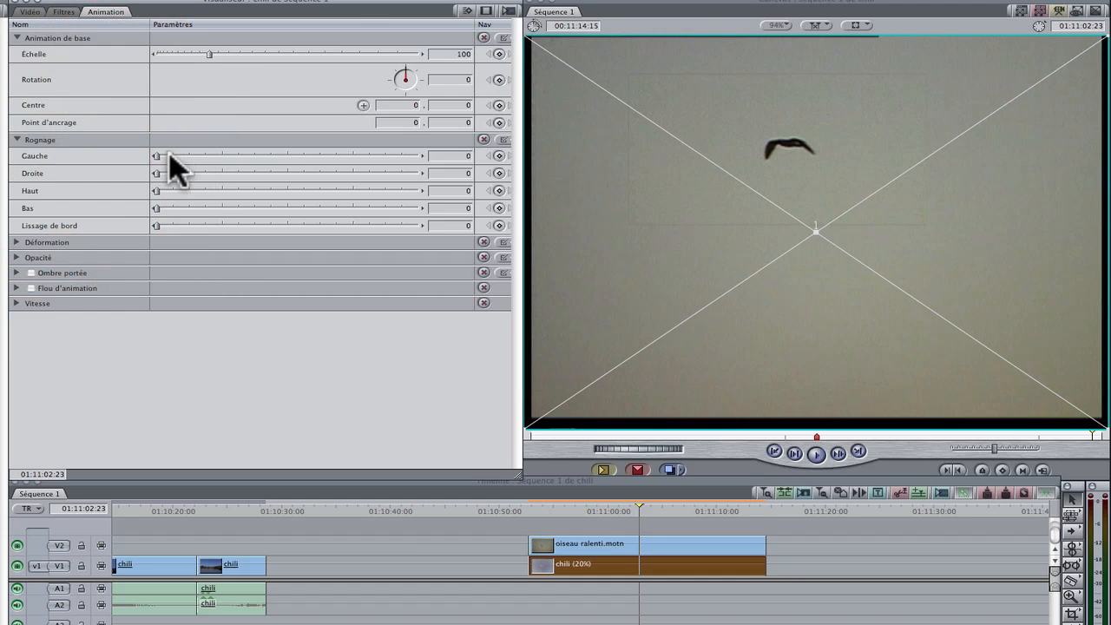
click(182, 157)
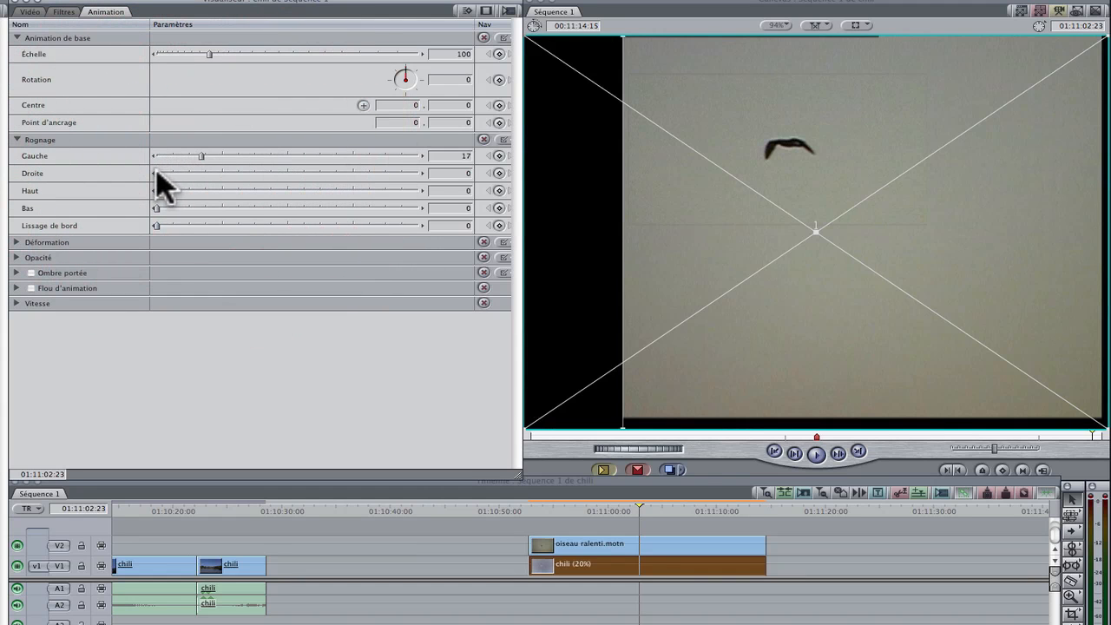
mouse_move(198, 173)
mouse_down()
mouse_move(186, 191)
mouse_move(211, 191)
mouse_move(192, 211)
mouse_move(248, 217)
mouse_up()
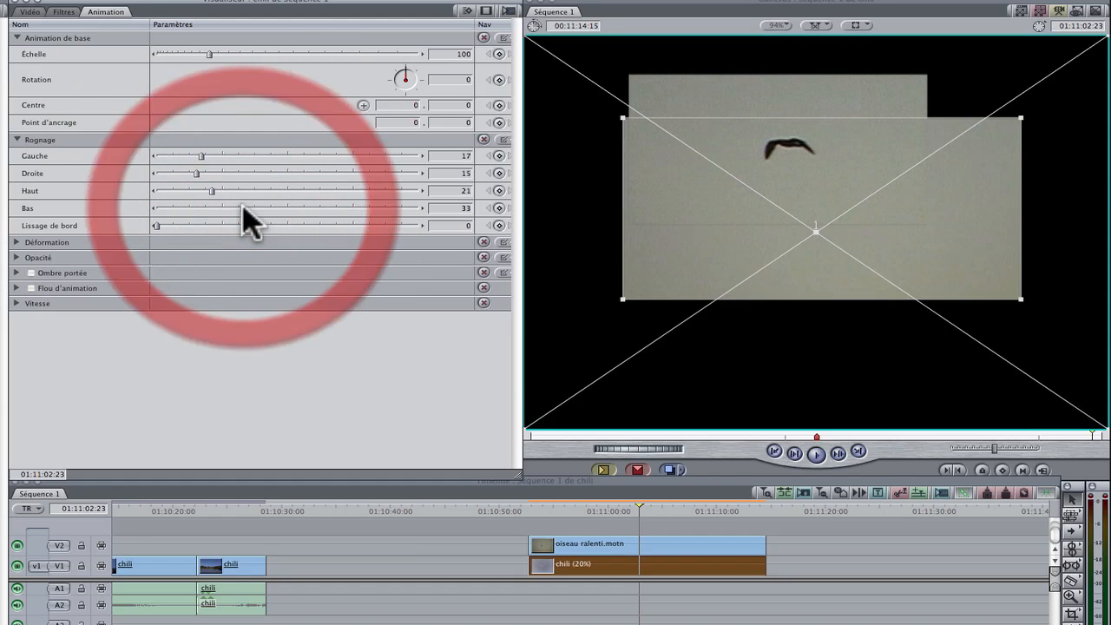
Step: Place oiseau ralenti.motn in the image's upper left and chili (20%) below it at Centre 69,52, 115,62, cropped to Haut 32 and Bas 24
drag(912, 255, 911, 393)
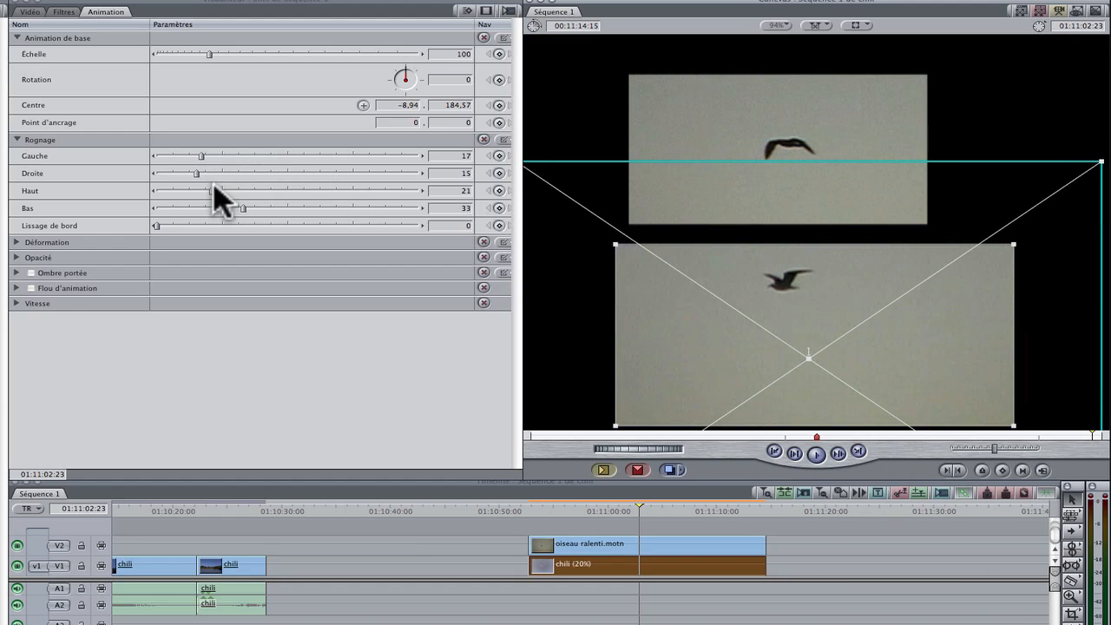
double_click(703, 550)
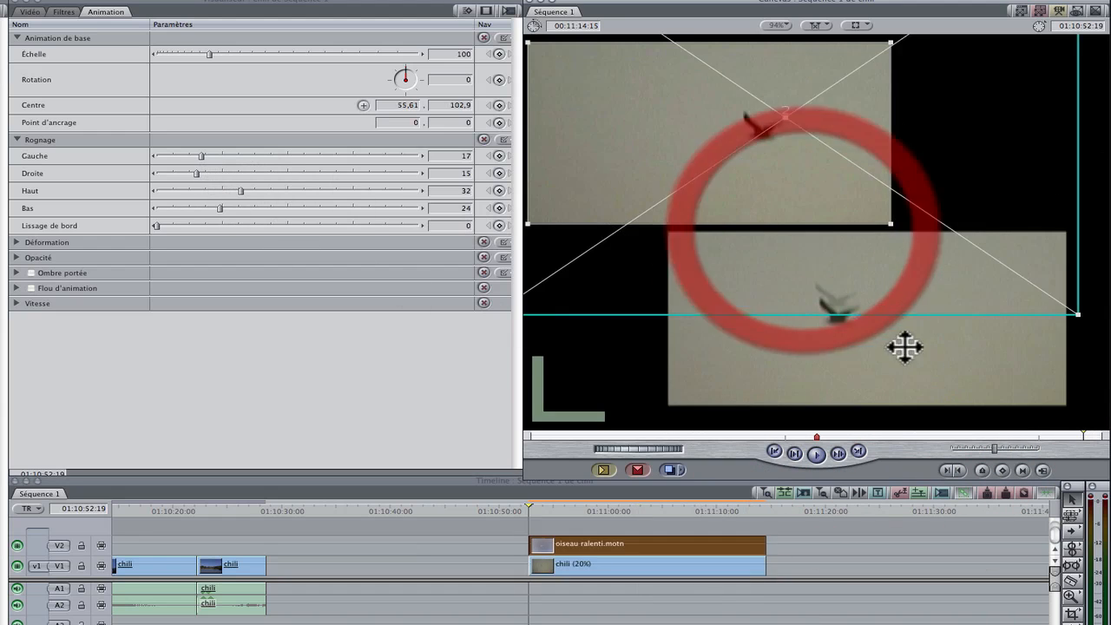
click(691, 569)
drag(824, 361, 840, 371)
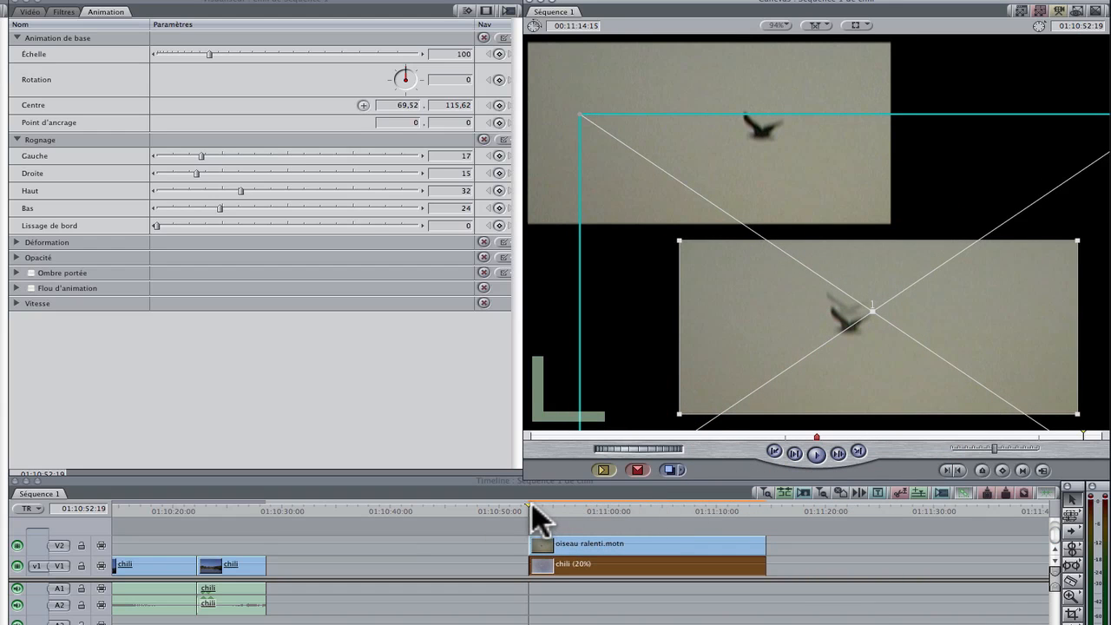
Step: Play both cropped bird clips together at an enlarged view to compare their slow motion, and stop playback
click(884, 552)
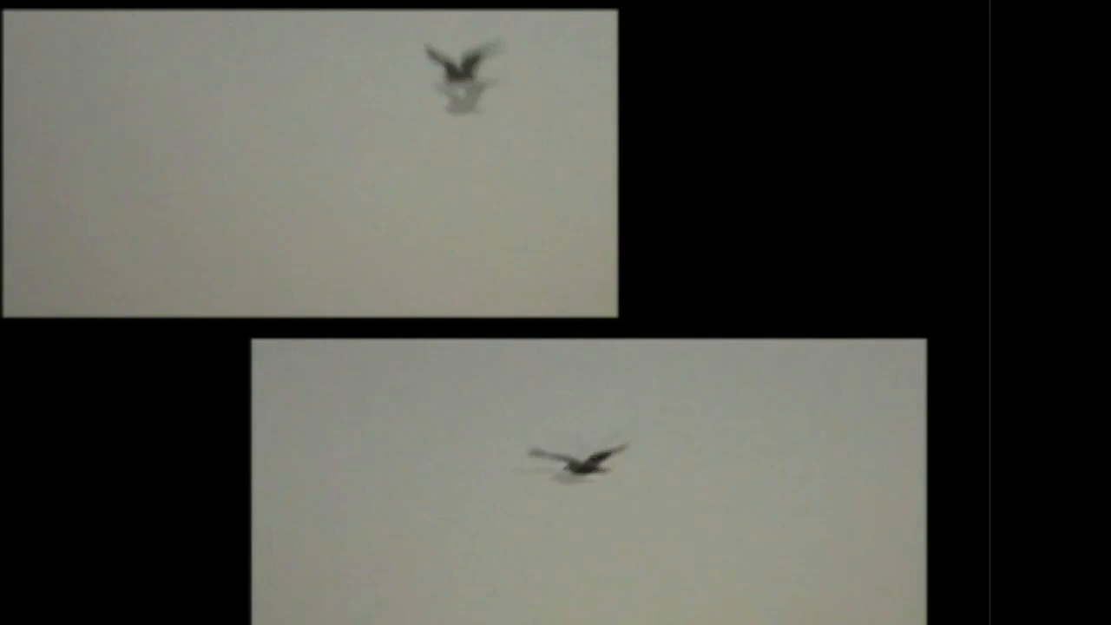
key(space)
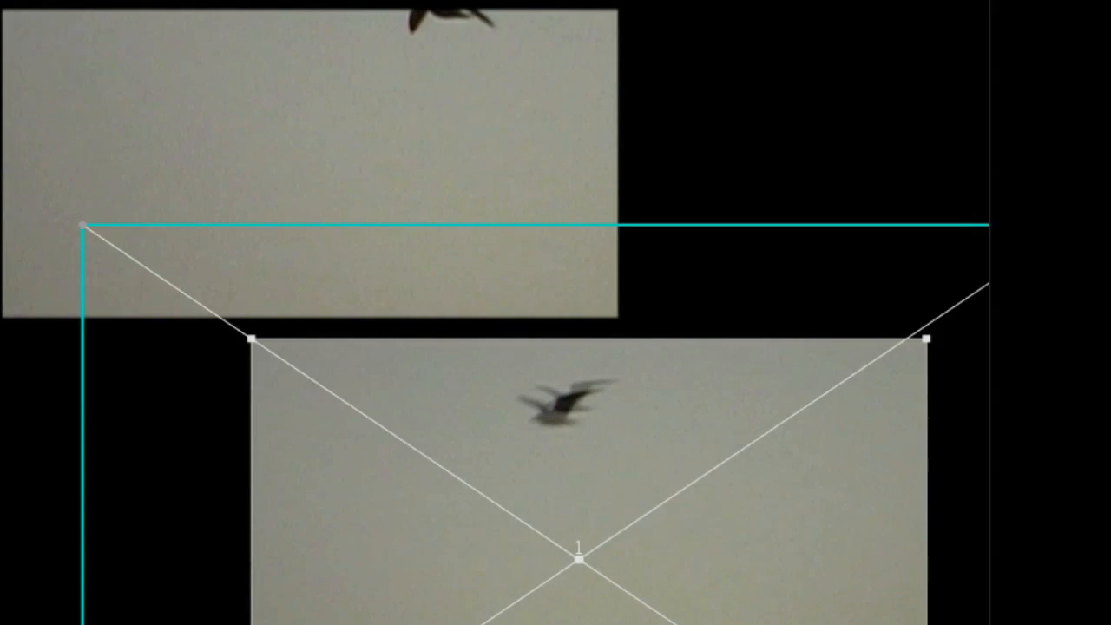